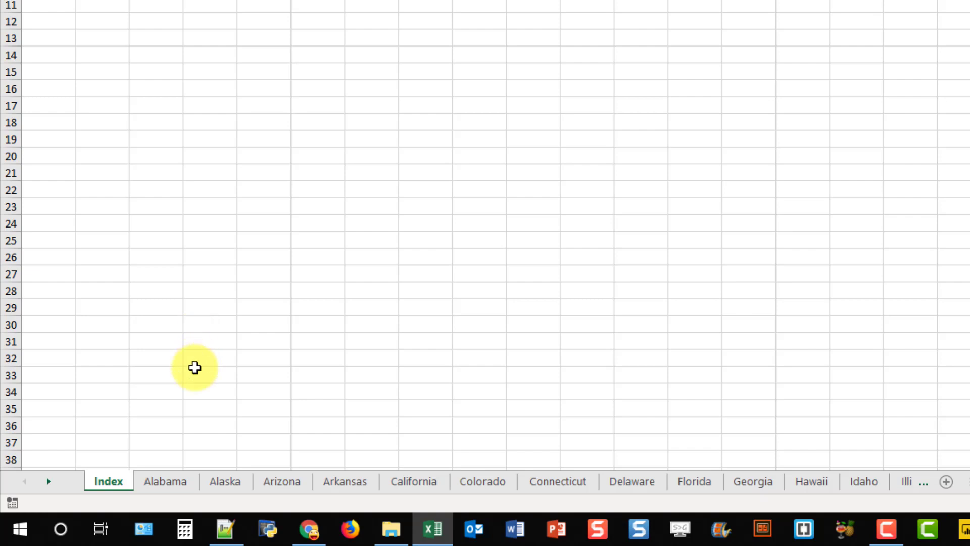
Look through the Alabama, Alaska and Arizona sheets, then return to the Index sheet
click(175, 483)
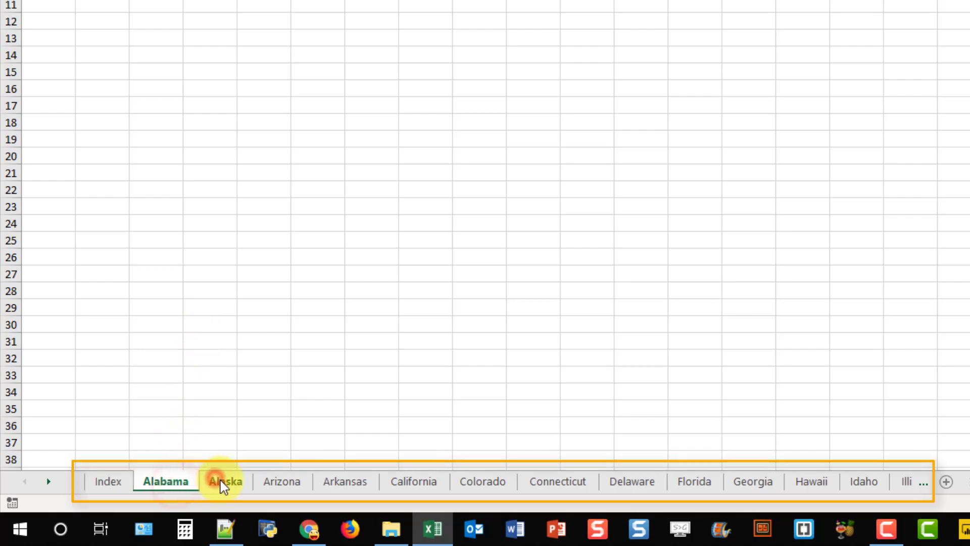
click(223, 484)
click(279, 484)
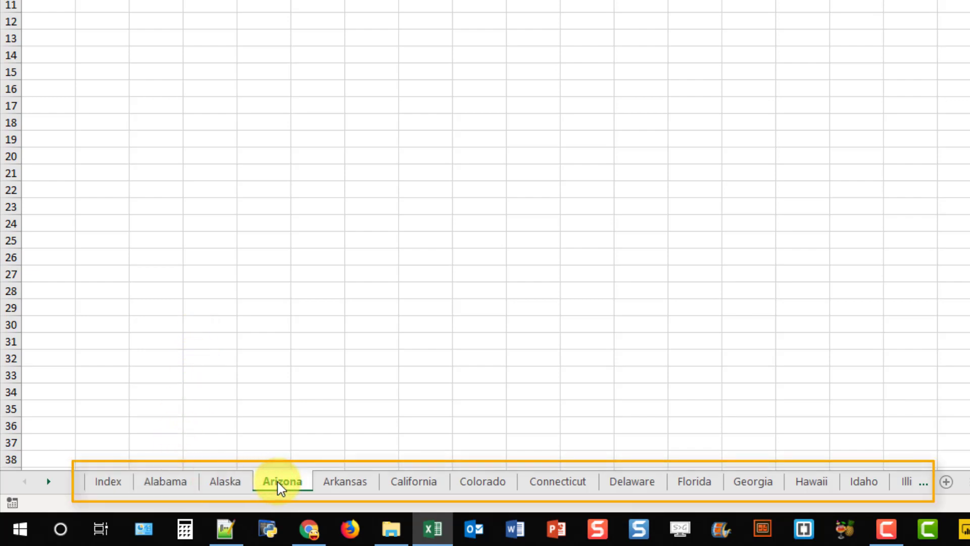
click(108, 484)
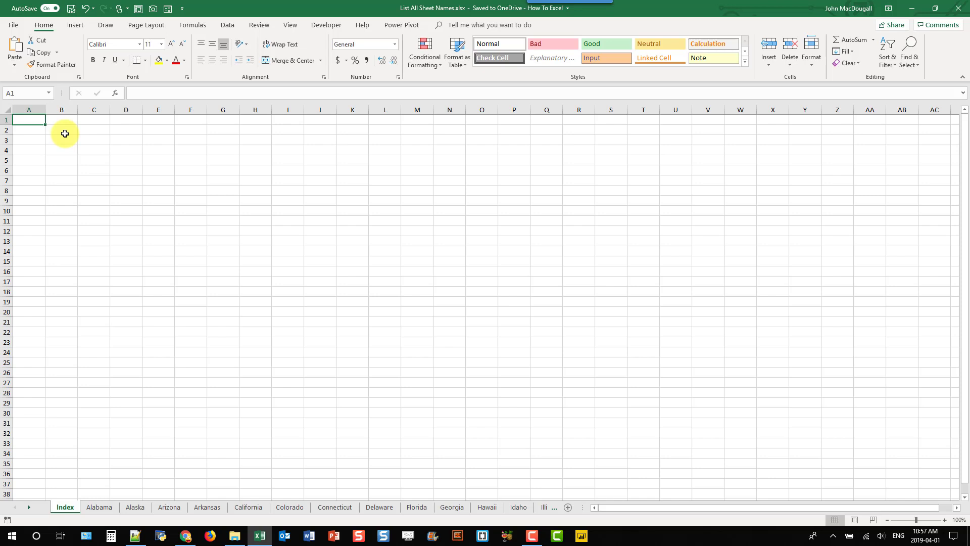
Copy the Alabama sheet tab's name and paste it into cell A1
click(99, 507)
double_click(99, 508)
key(ctrl+c)
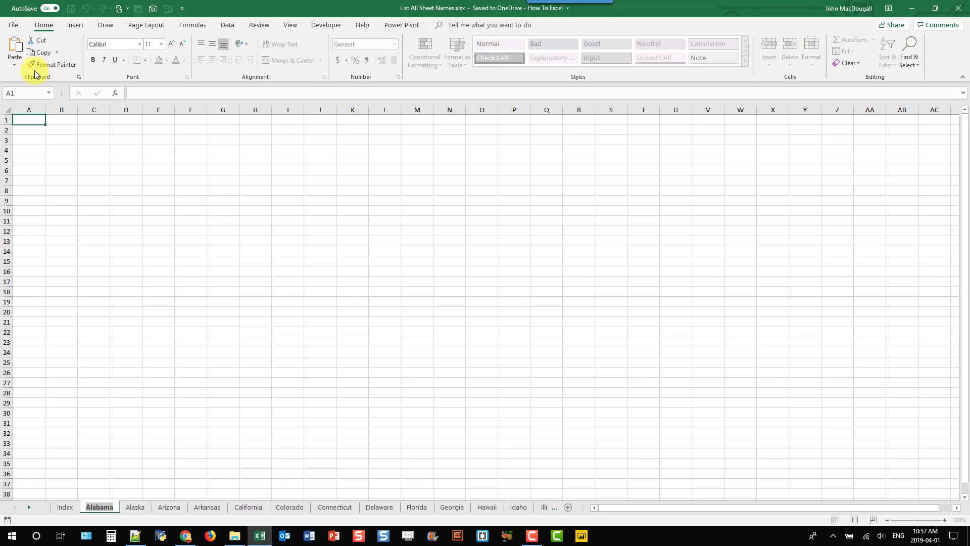
click(33, 121)
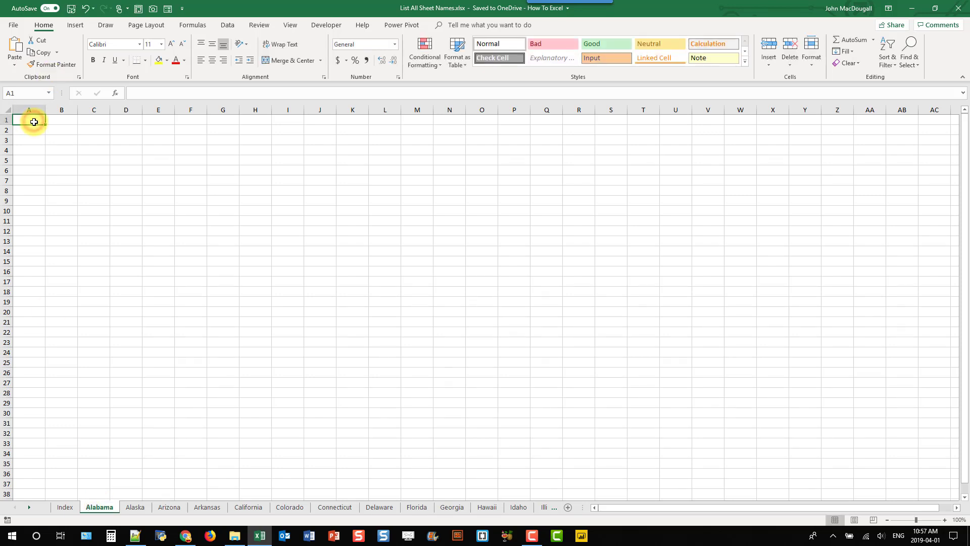
key(ctrl+v)
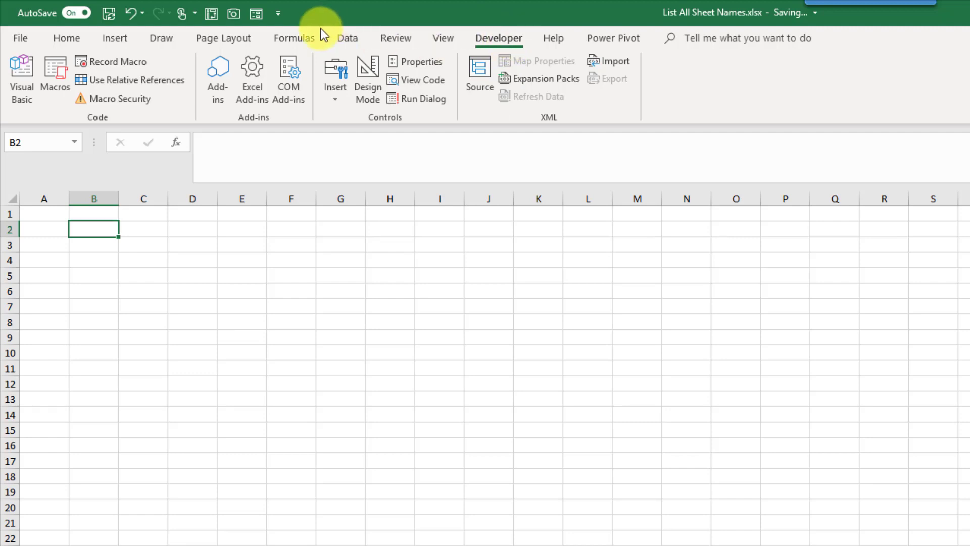
click(348, 38)
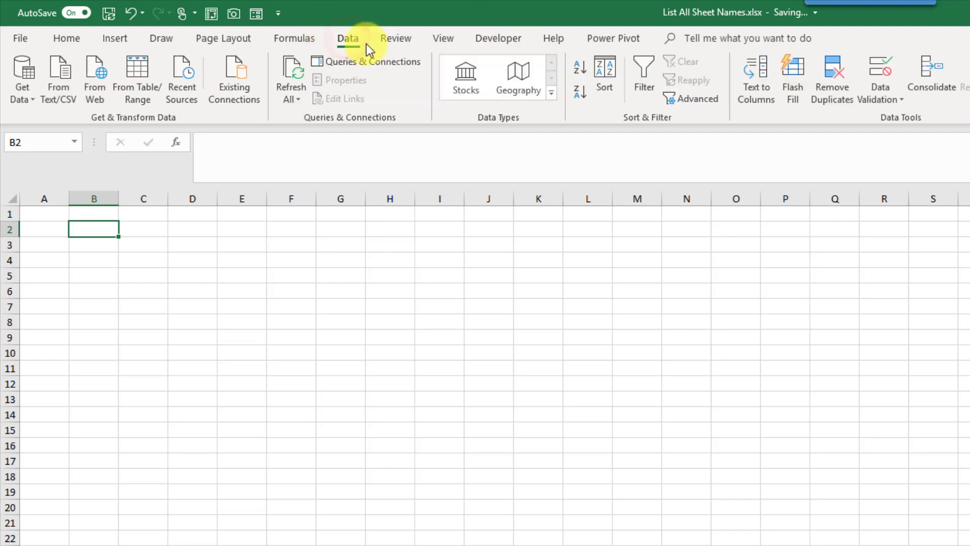
right_click(409, 83)
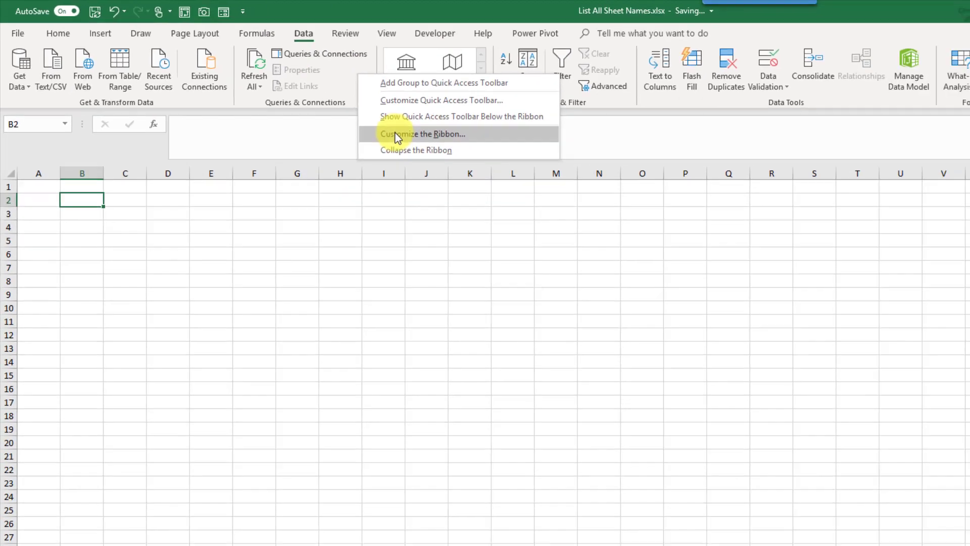
click(398, 135)
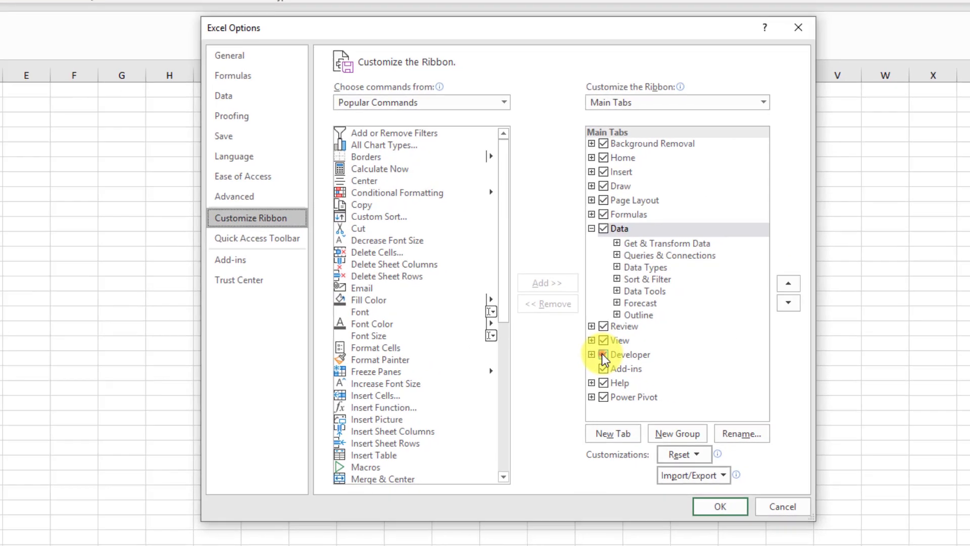
click(668, 389)
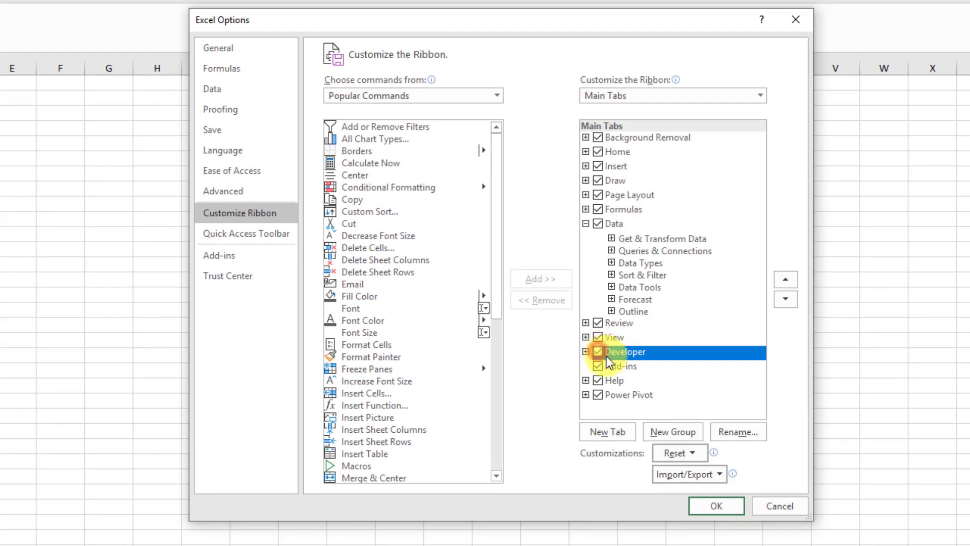
click(716, 506)
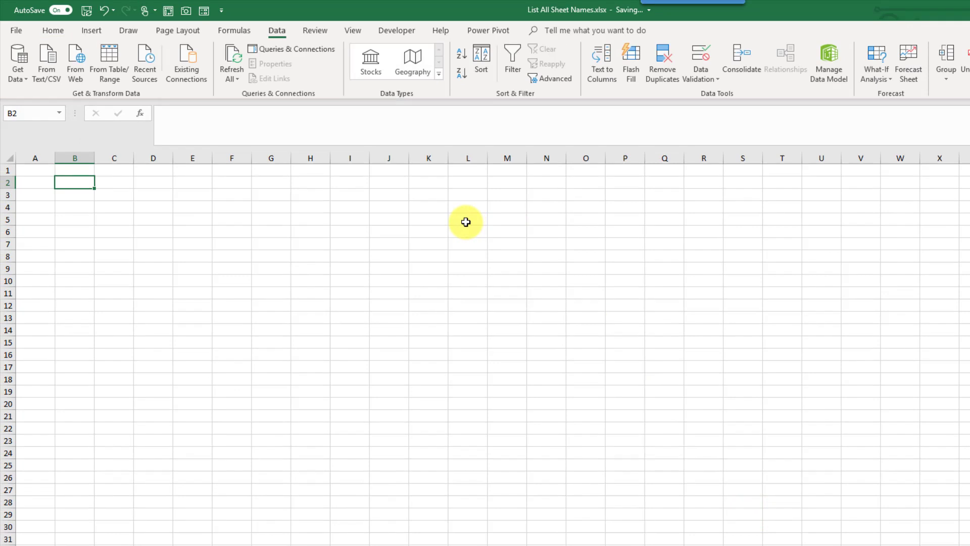
click(410, 31)
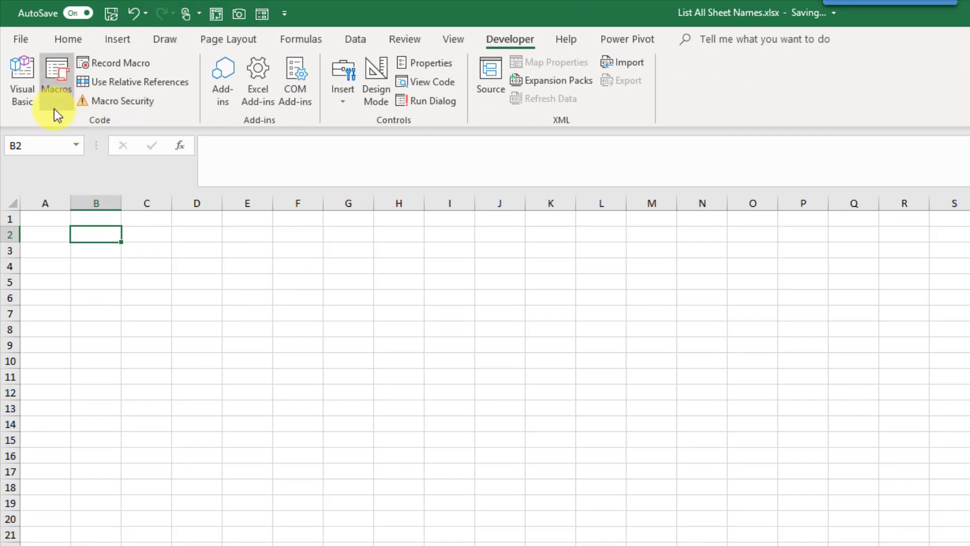
Open the Visual Basic editor and browse the Index, Florida, Georgia and Hawaii sheet objects
click(23, 97)
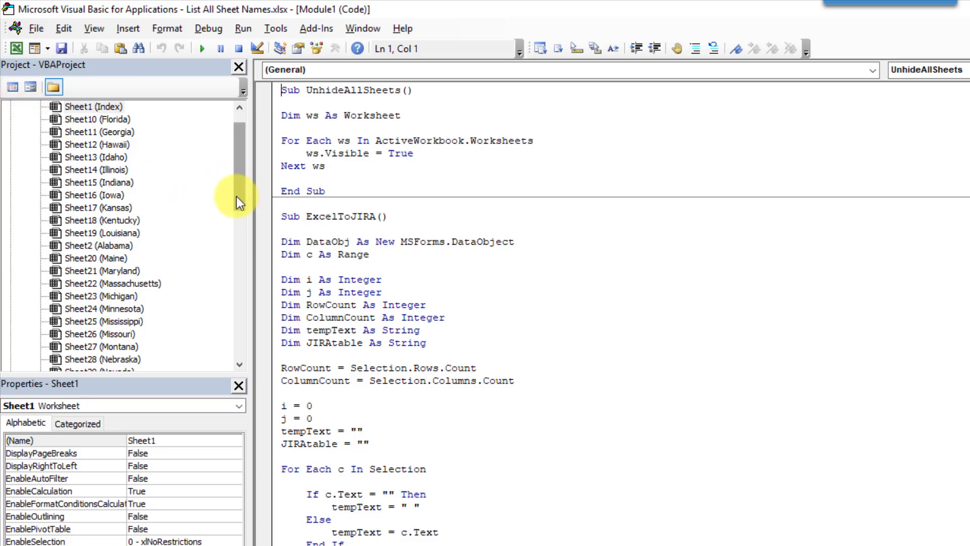
drag(236, 197, 241, 154)
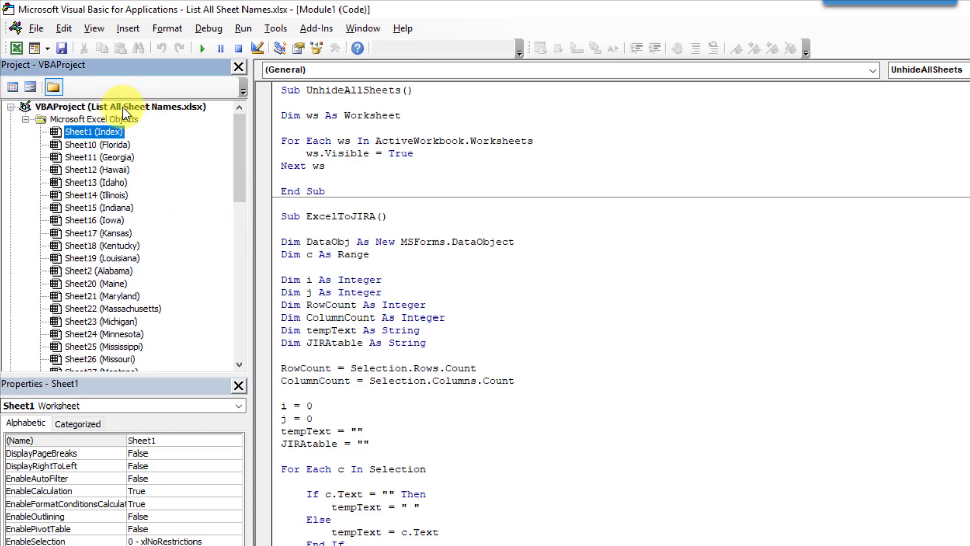
click(153, 108)
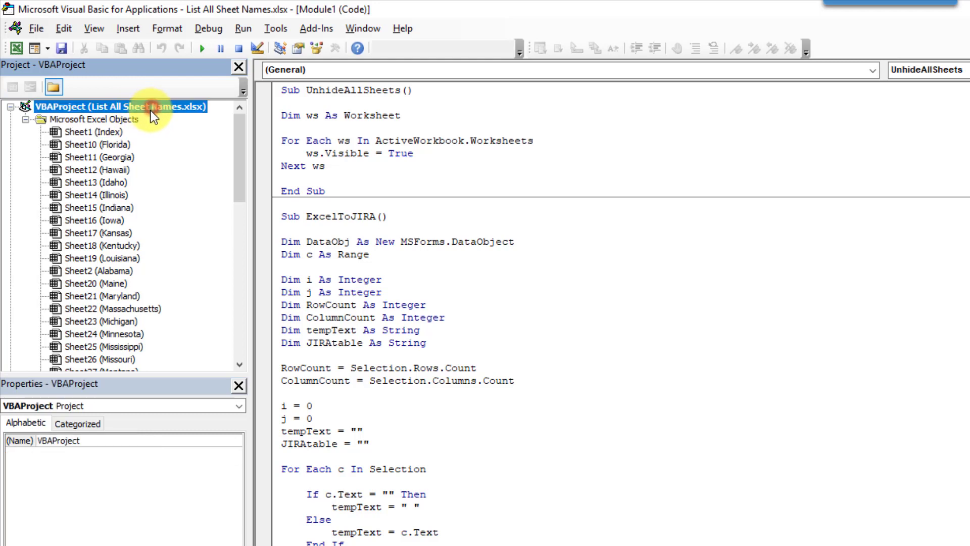
click(122, 132)
click(123, 146)
click(125, 157)
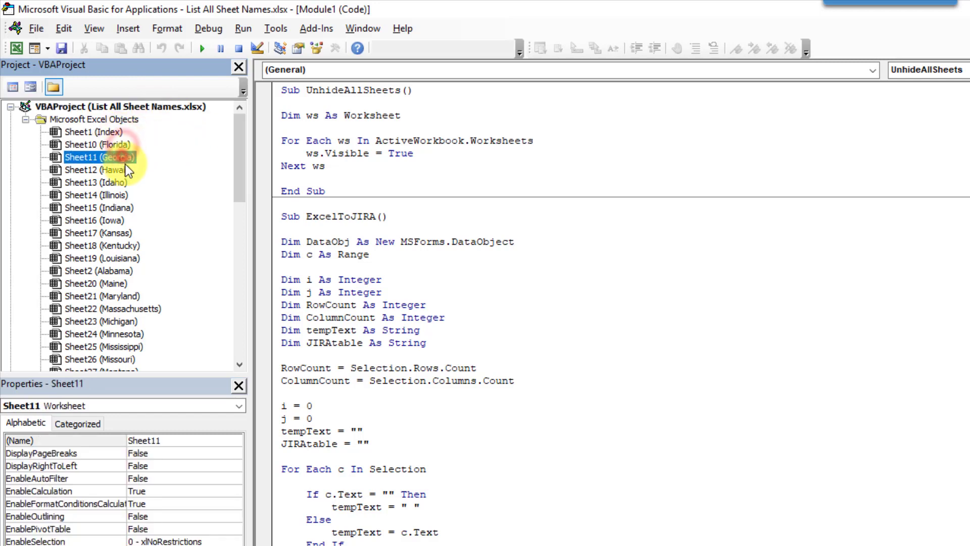
click(125, 168)
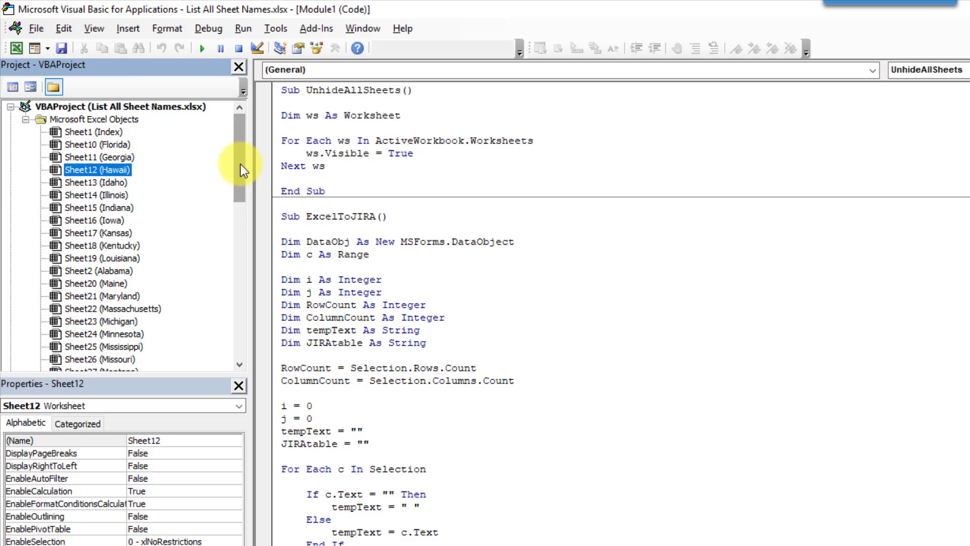
drag(241, 165, 235, 194)
Insert a new module into the List All Sheet Names.xlsx project
right_click(161, 145)
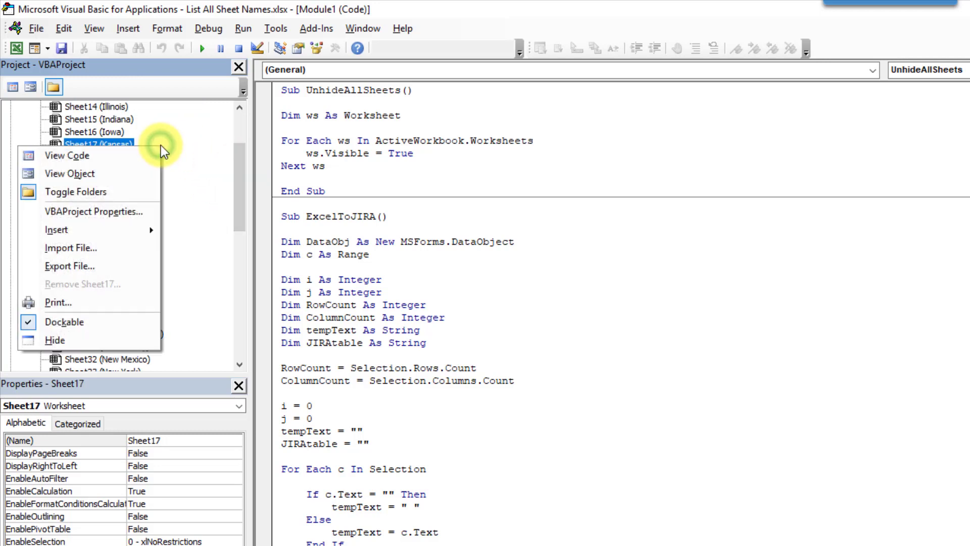
mouse_move(114, 230)
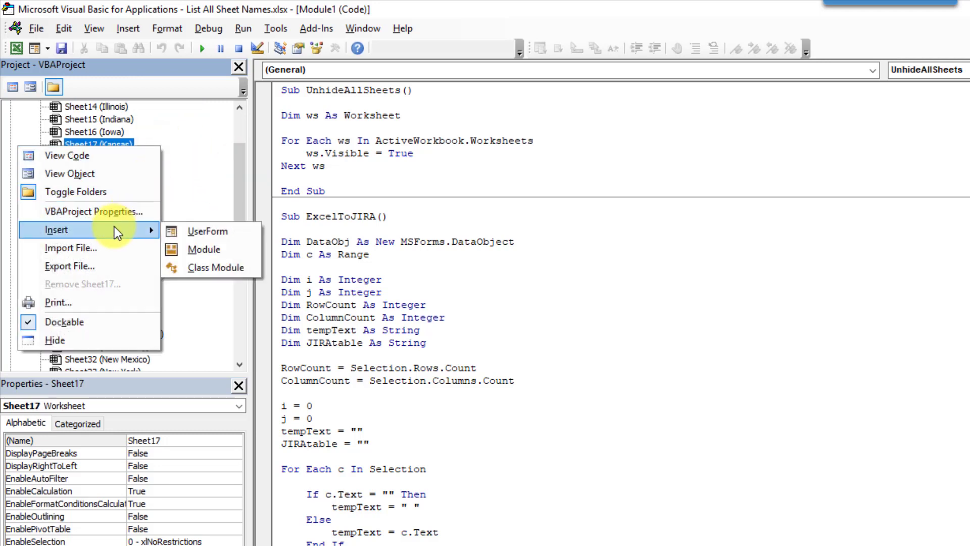
click(186, 249)
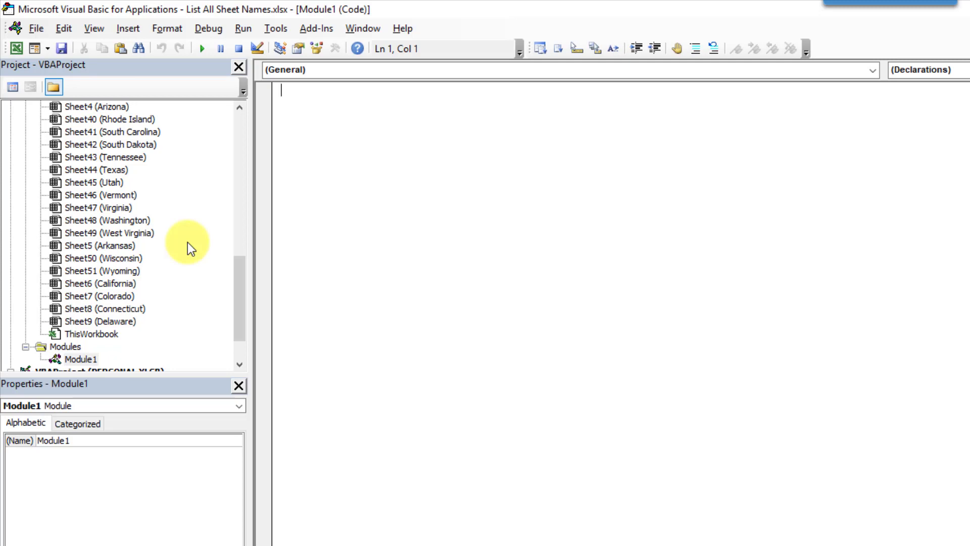
Paste the ListAllSheets macro into Module1 and return to Excel with Alt+F11
right_click(308, 90)
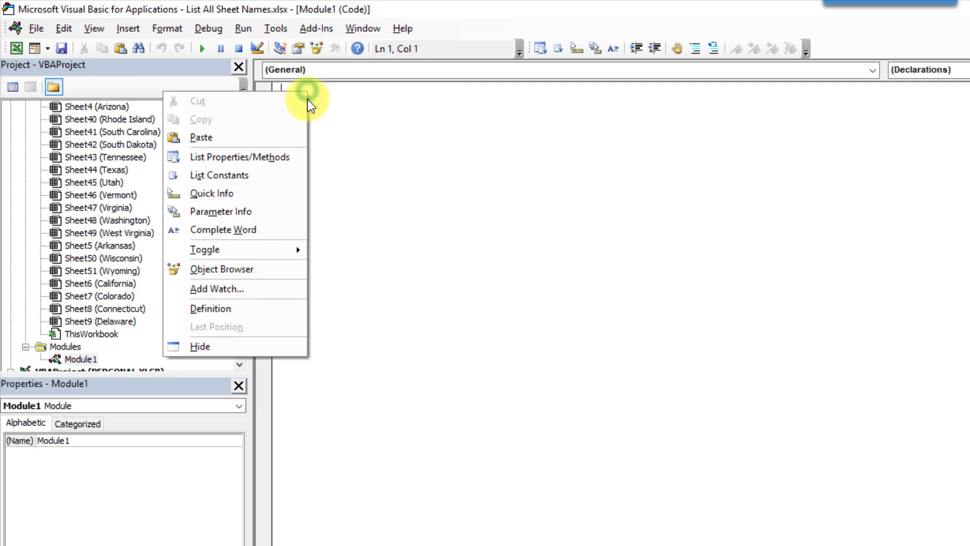
click(280, 137)
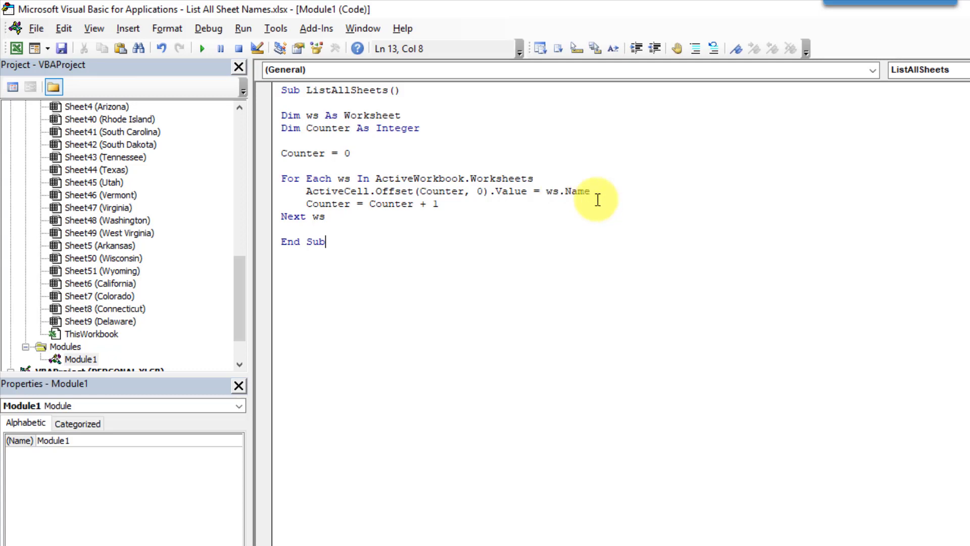
key(alt+F11)
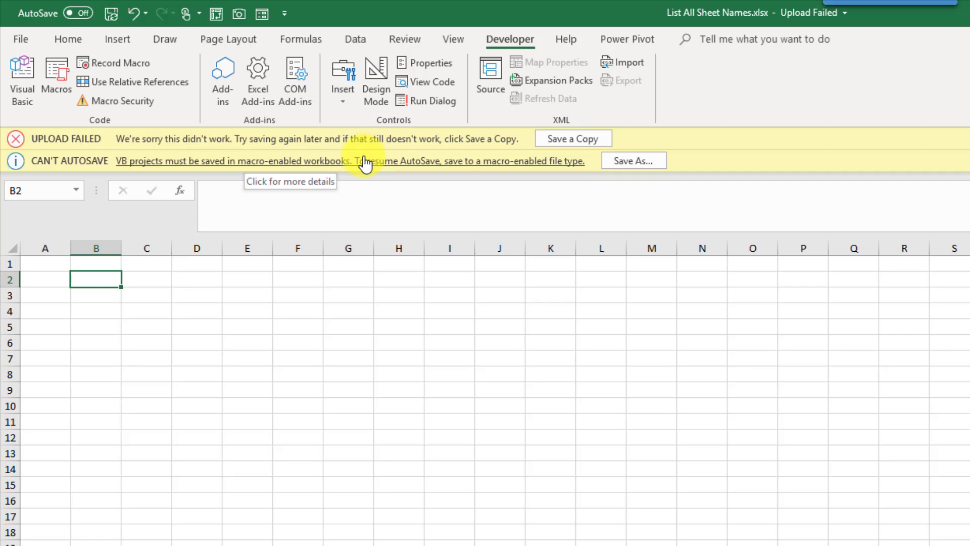
Choose Excel Macro-Enabled Workbook in Save As, back out, and dismiss both warning bars
click(17, 37)
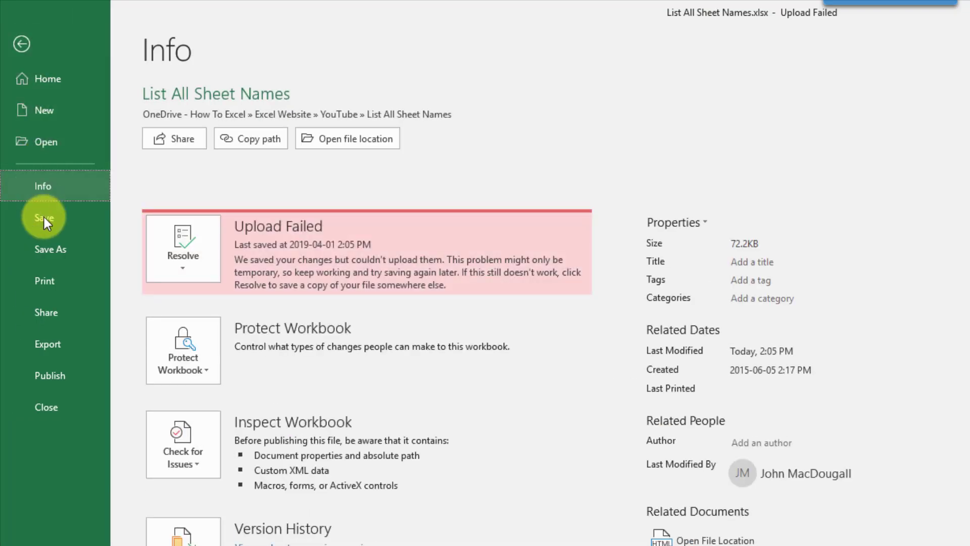
click(51, 253)
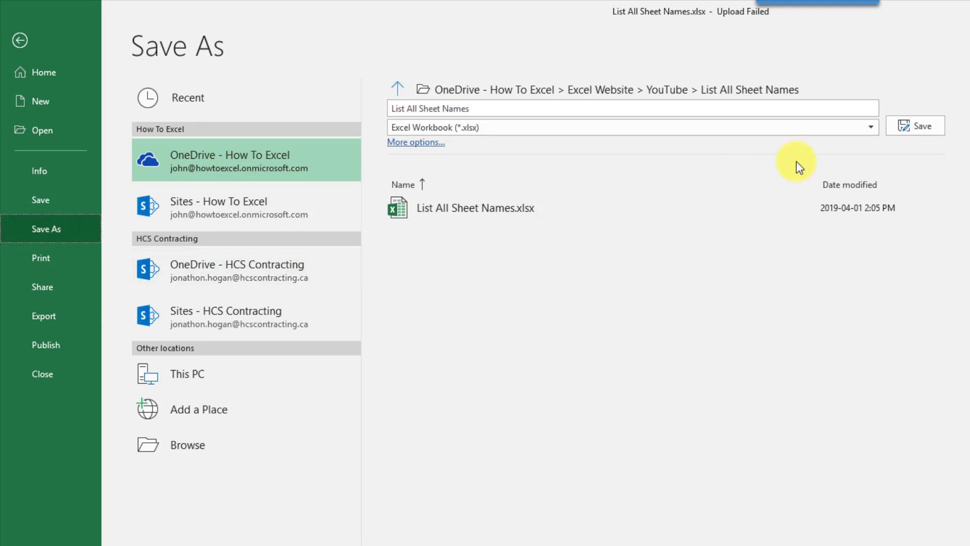
click(844, 130)
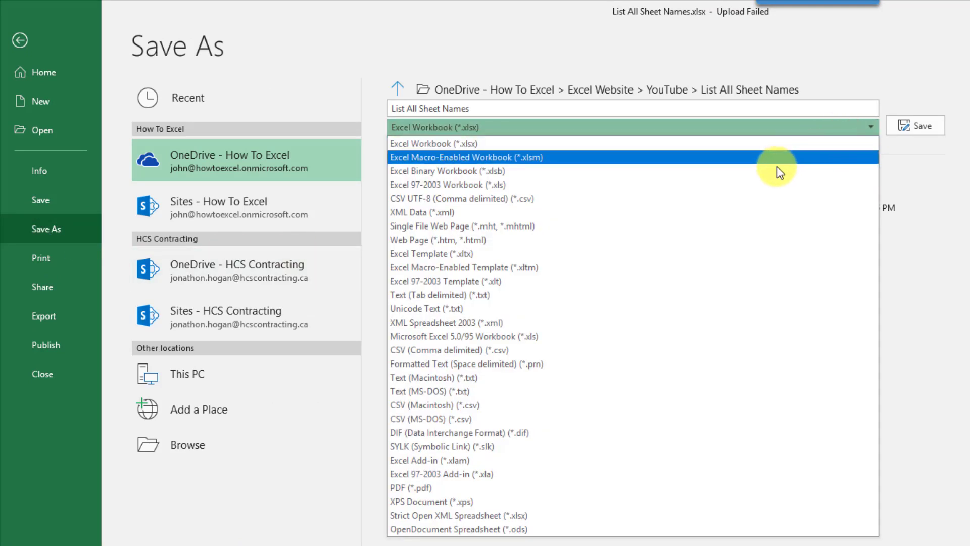
click(776, 157)
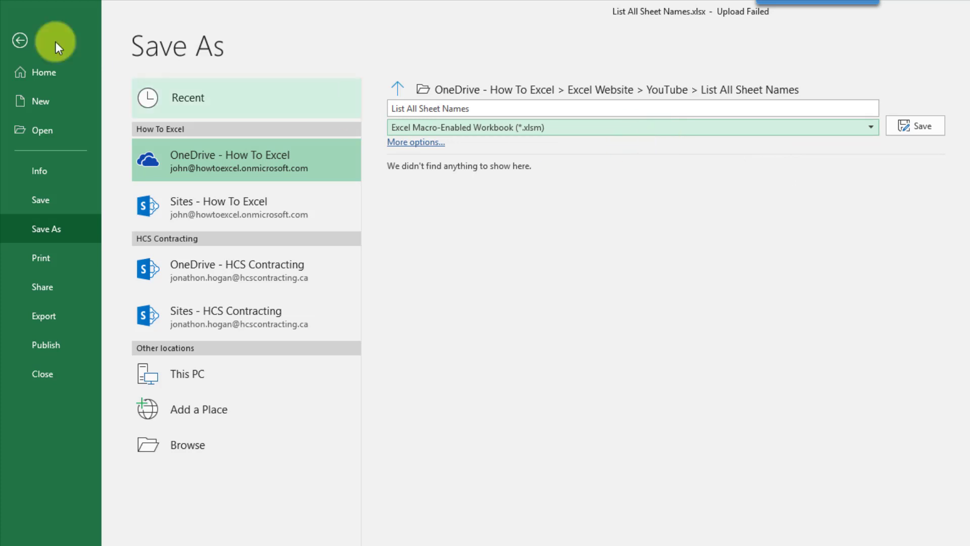
click(19, 40)
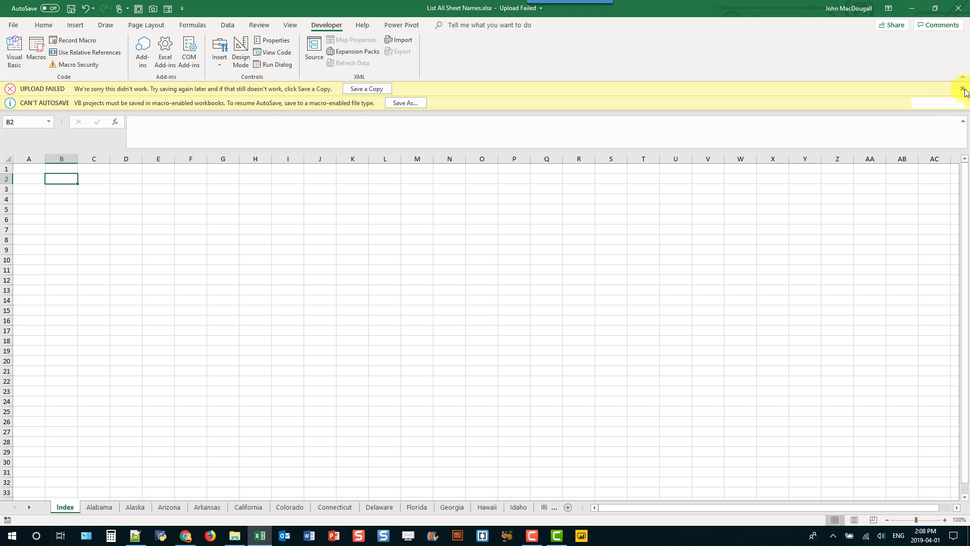
click(962, 89)
click(962, 89)
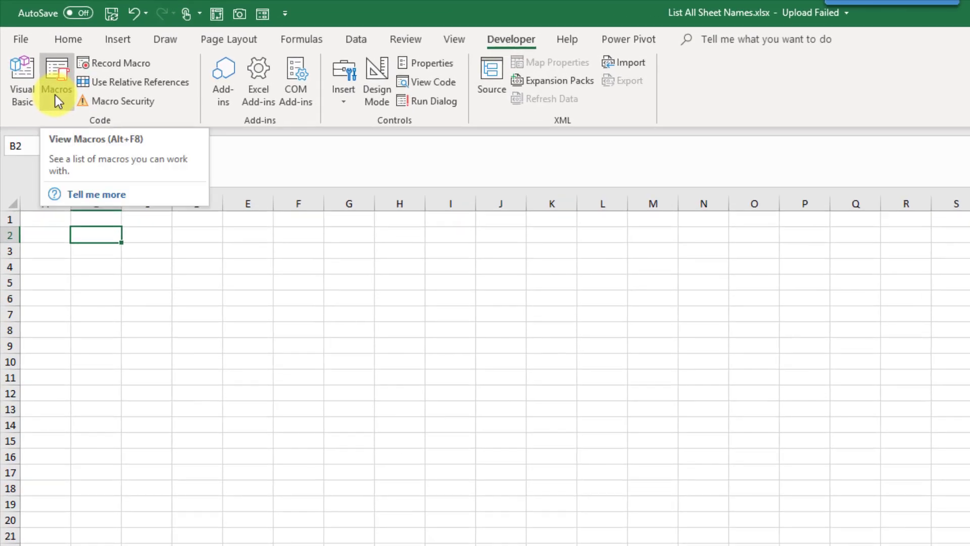
click(56, 95)
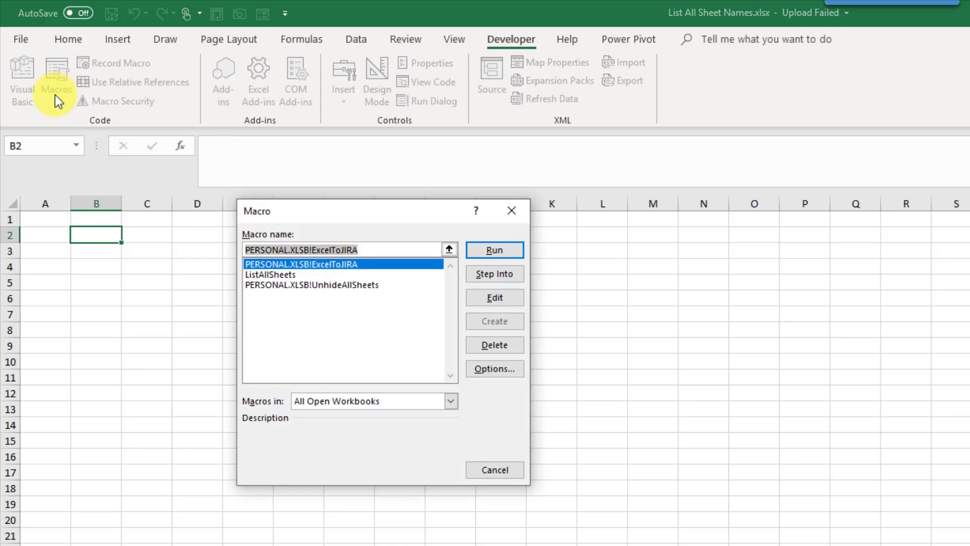
click(302, 277)
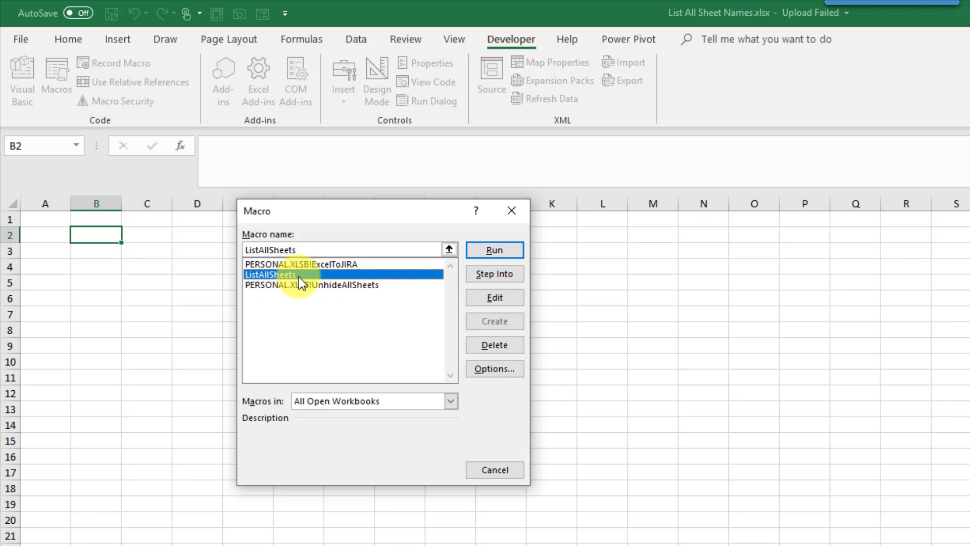
click(495, 251)
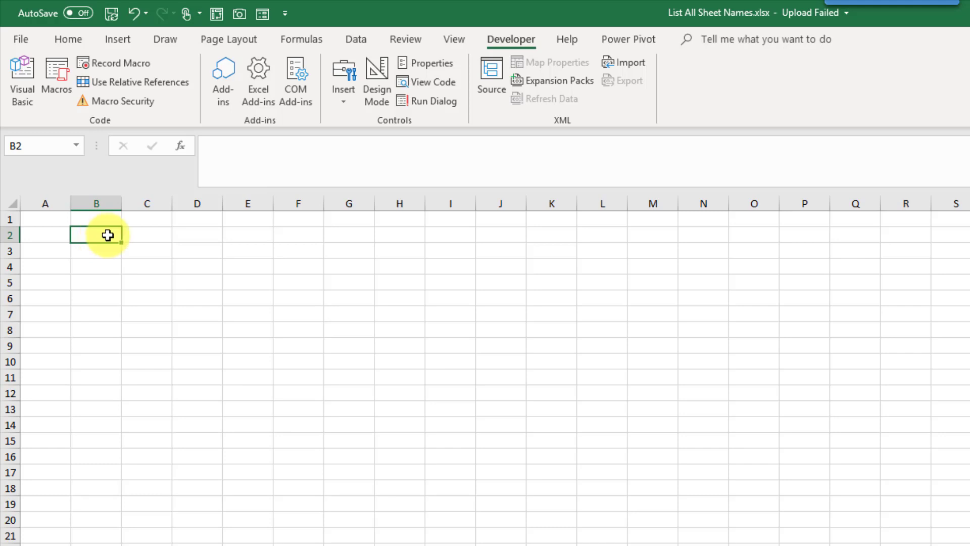
Draft the name SheetNames referring to =REPLACE(GET.WORKBOOK(1),1,FIND("]",GET.WORKBOOK(1)),"") and widen the dialog to review it
click(309, 44)
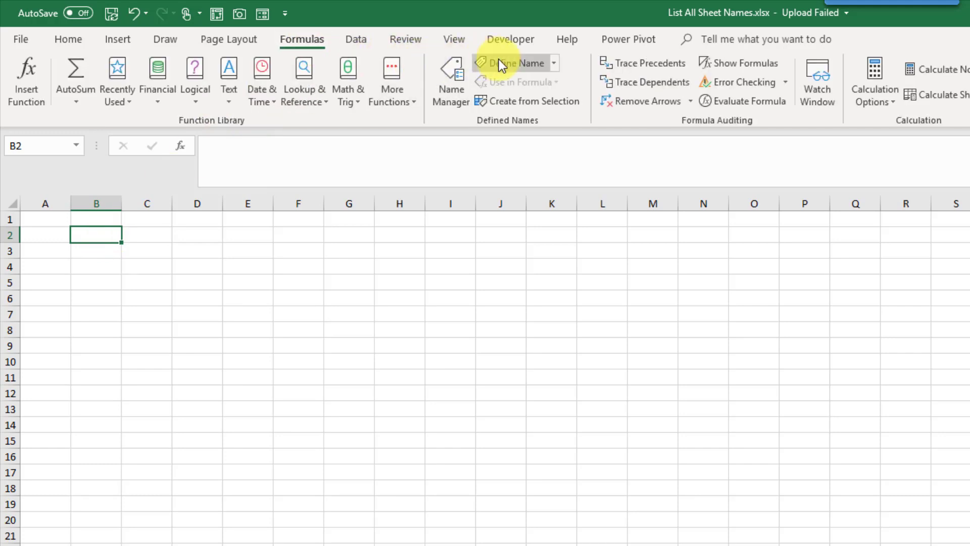
click(535, 62)
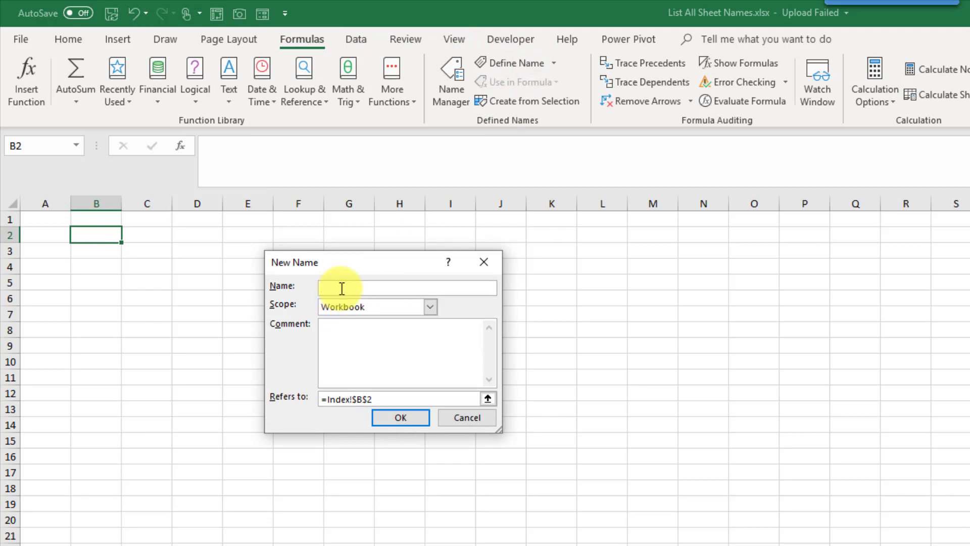
text(SheetNames)
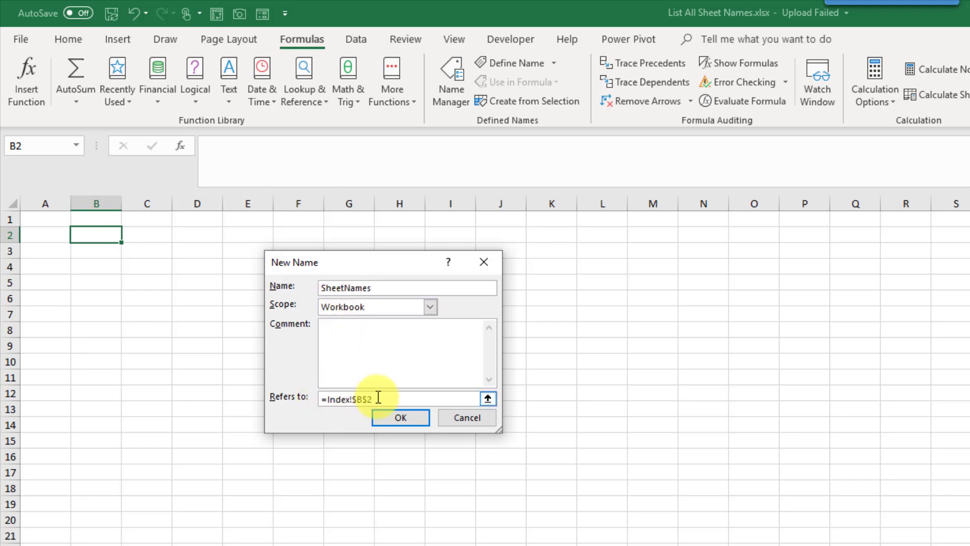
drag(376, 399, 318, 398)
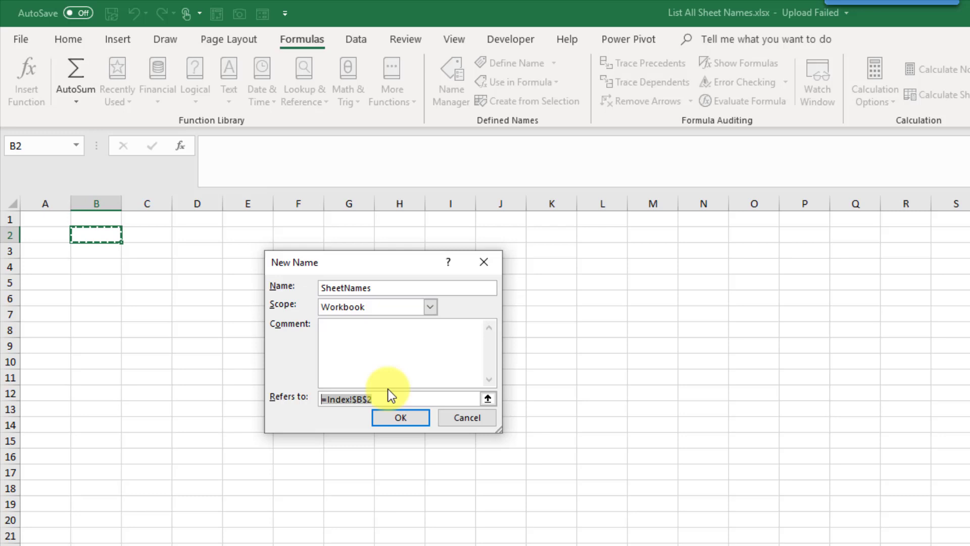
text(=REPLACE(GET.WORKBOOK(1),1,FIND("]",GET.WORKBOOK(1)),""))
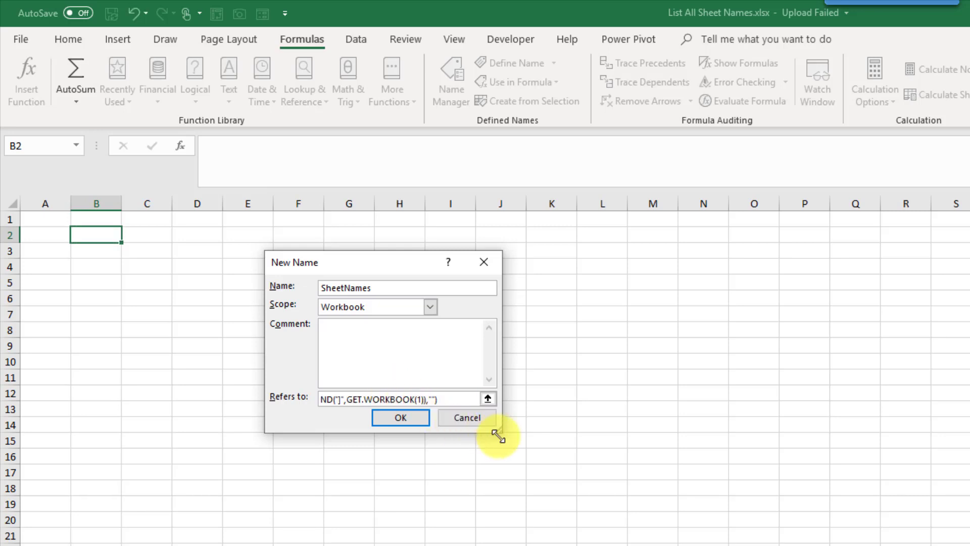
drag(501, 434, 762, 432)
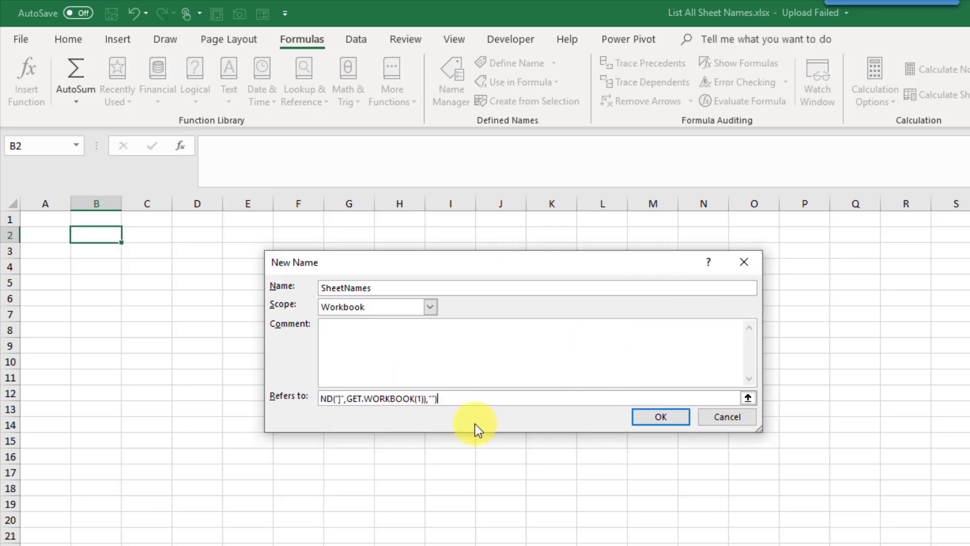
click(450, 398)
click(330, 399)
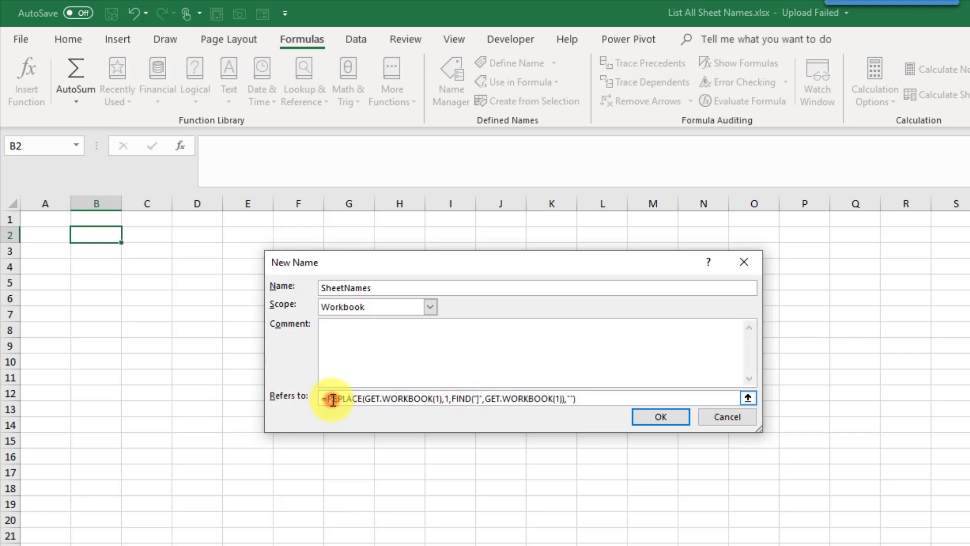
drag(364, 398, 434, 403)
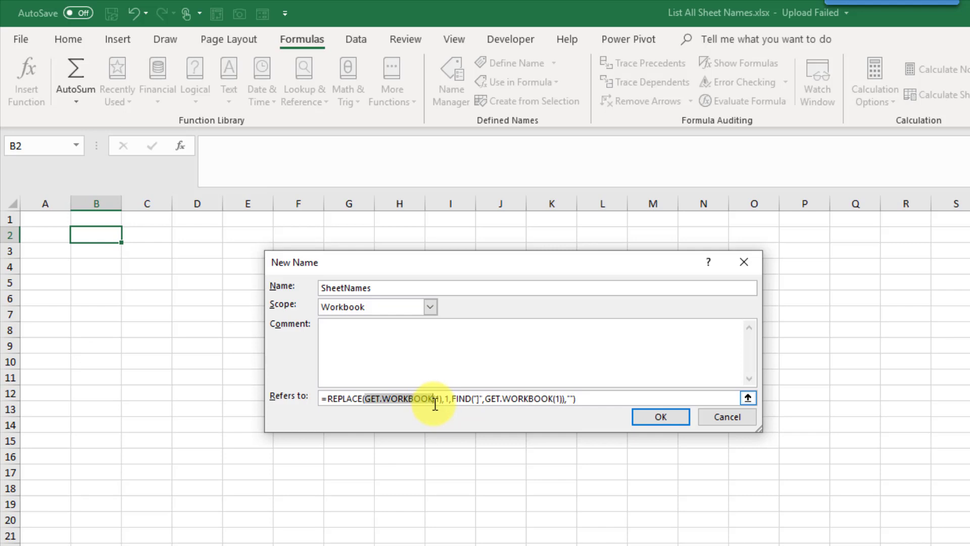
Confirm the SheetNames definition and verify it in the Name Manager
click(648, 417)
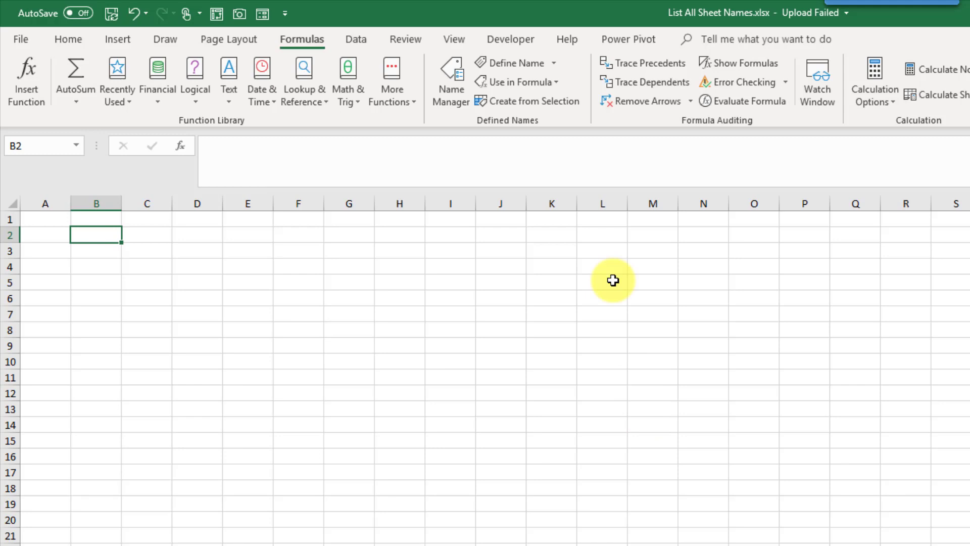
click(445, 76)
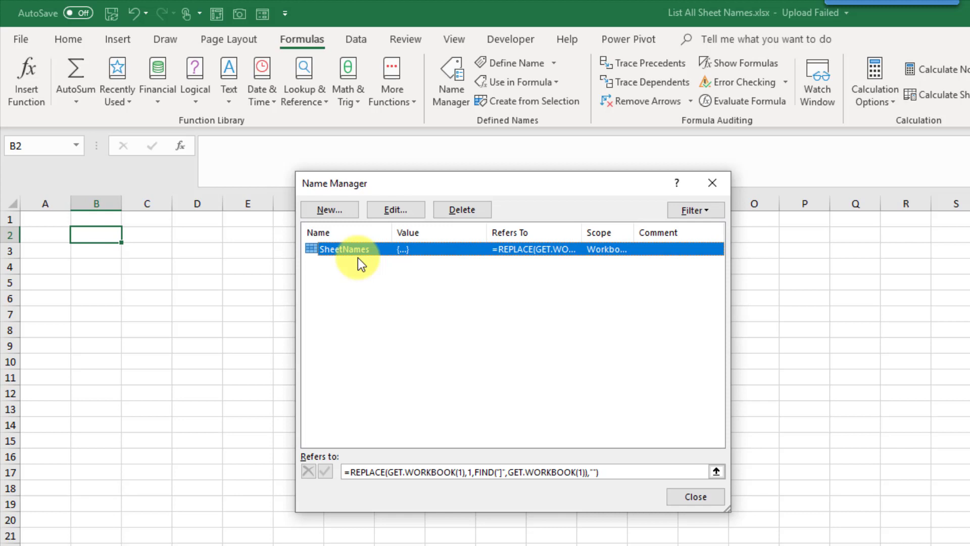
click(714, 181)
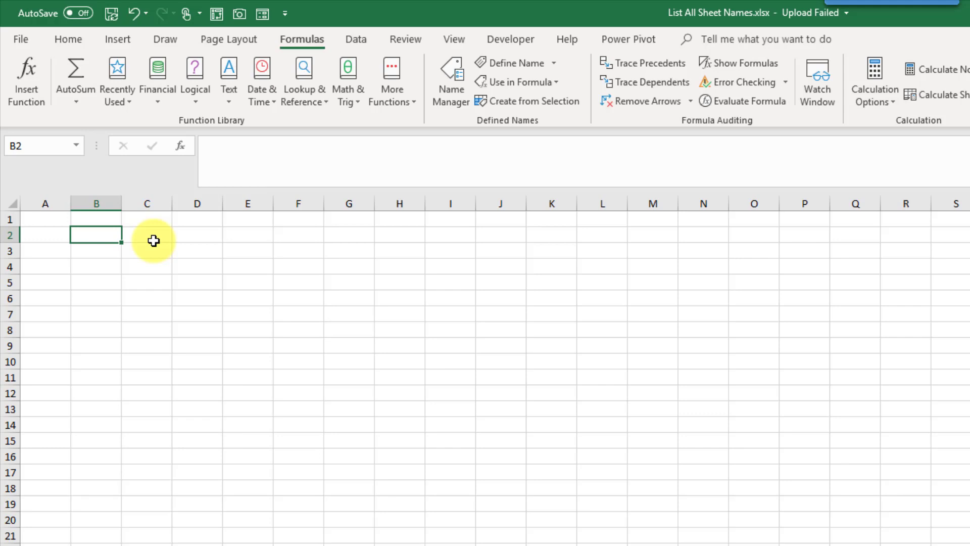
Fill column B with numbers 1 to 53 starting at B3 from a 1, 2 pattern
key(Down)
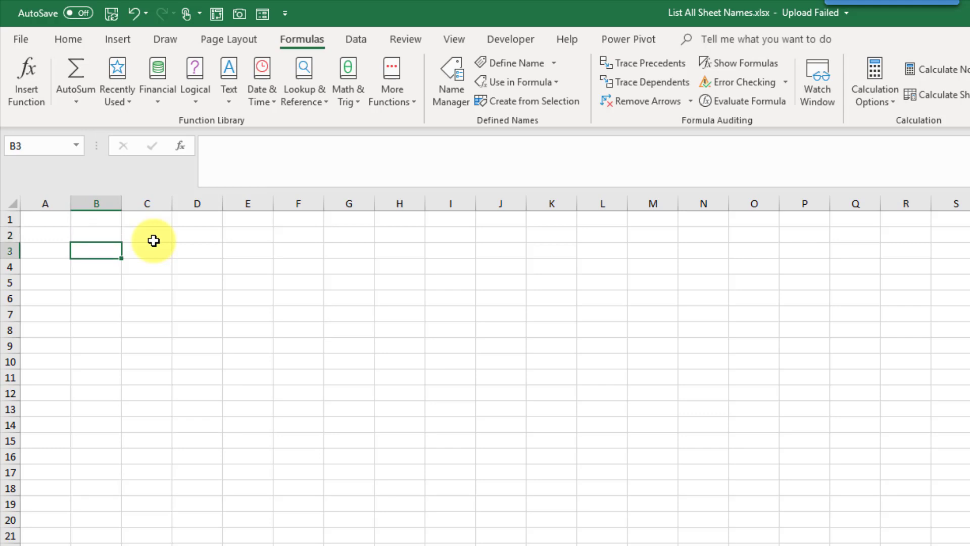
text(1)
key(Return)
text(2)
key(Return)
key(Up)
key(Up)
key(shift+Down)
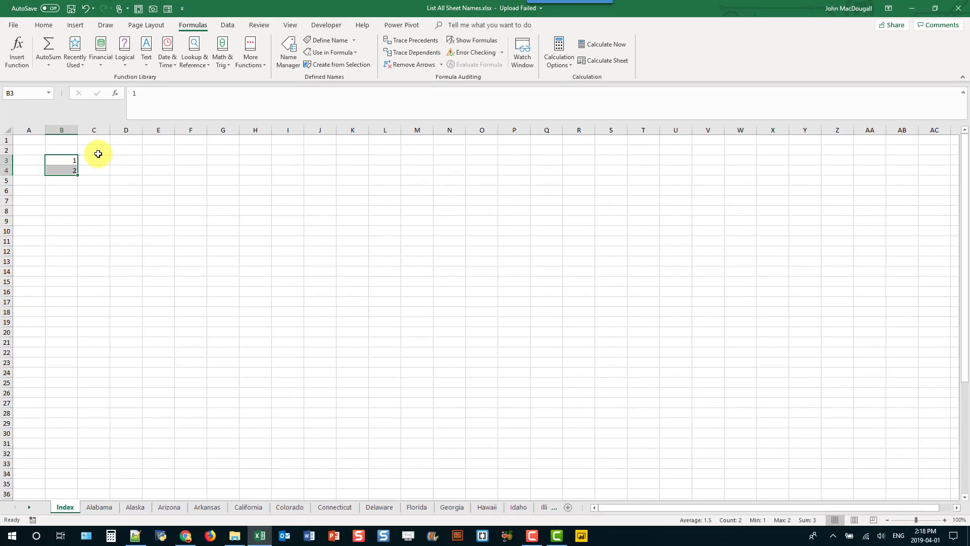
drag(76, 174, 81, 490)
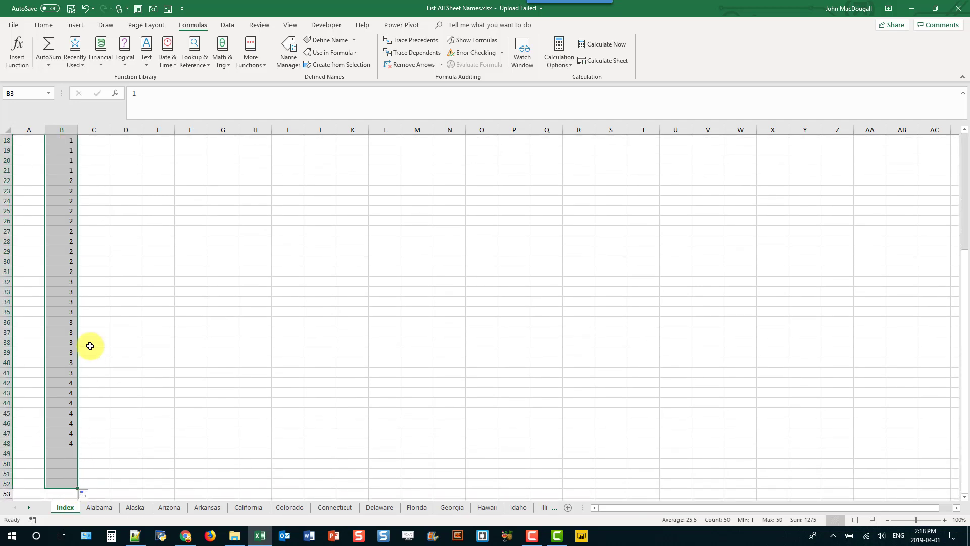
scroll(97, 267, up, 6)
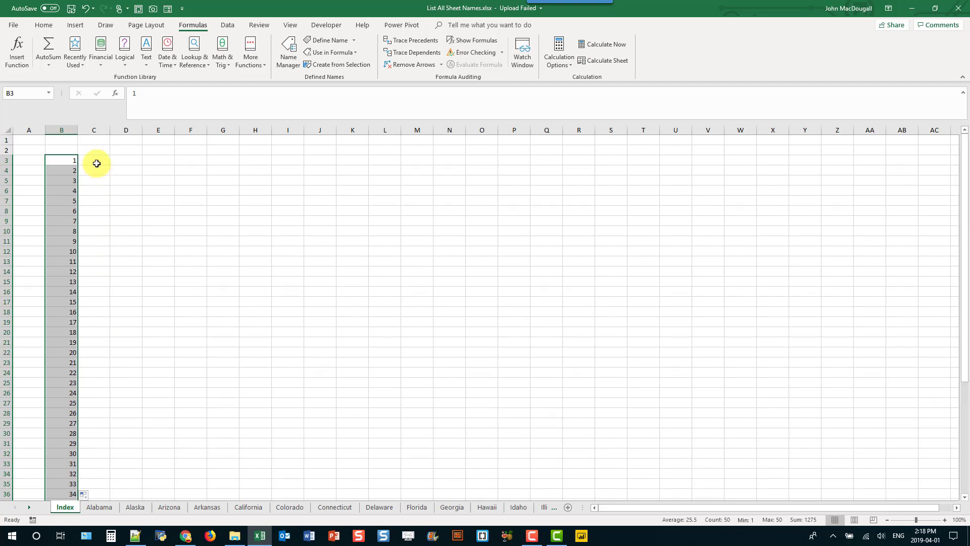
scroll(83, 243, down, 13)
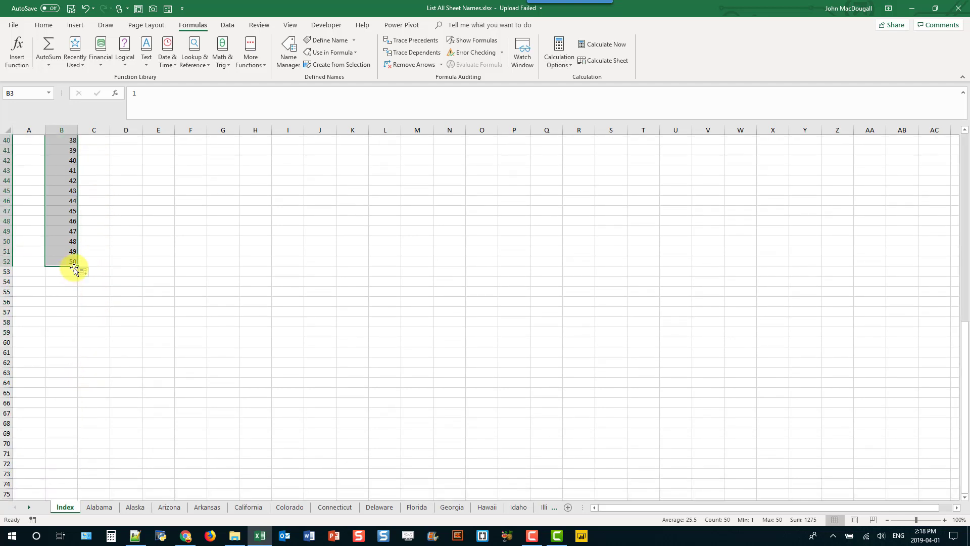
drag(78, 266, 93, 242)
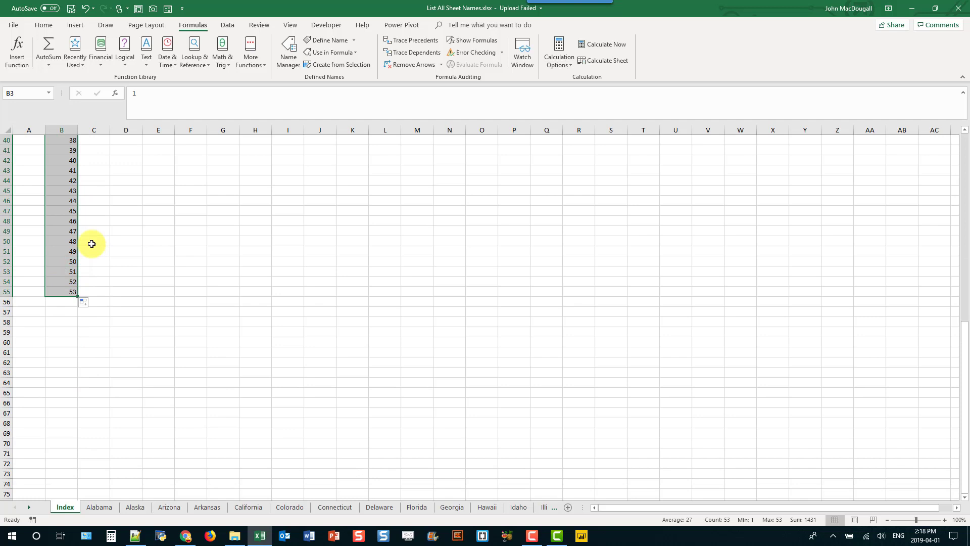
scroll(93, 240, up, 13)
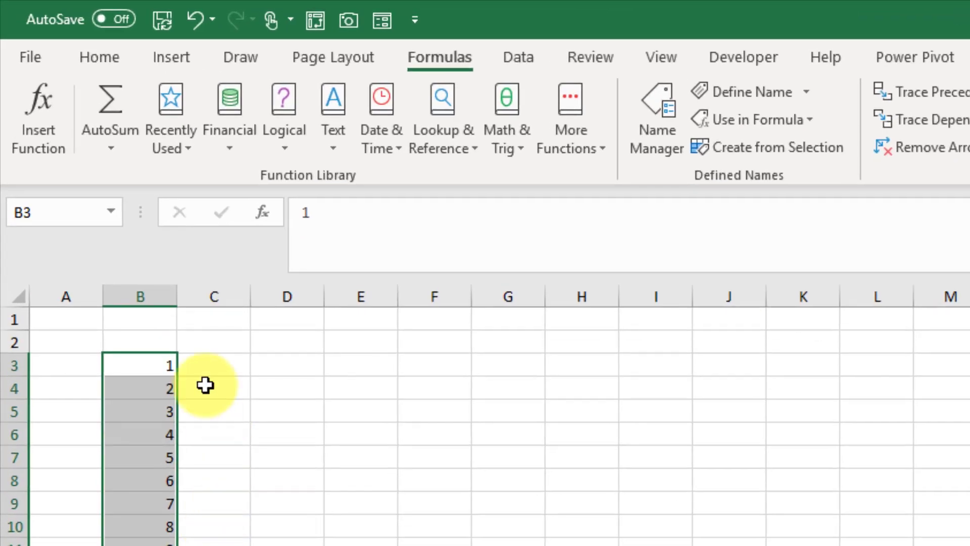
Enter =INDEX(SheetNames,B3) in cell C3
click(196, 347)
text(=)
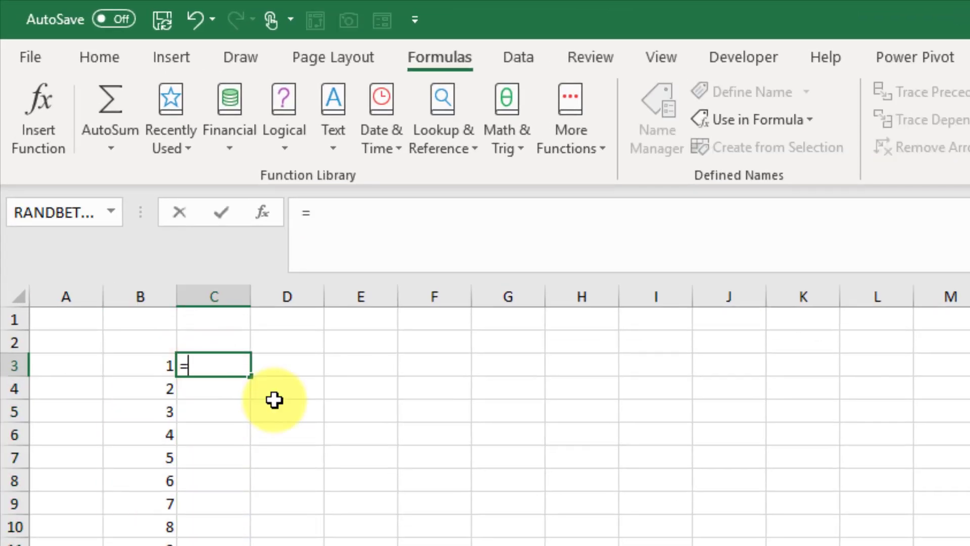
text(in)
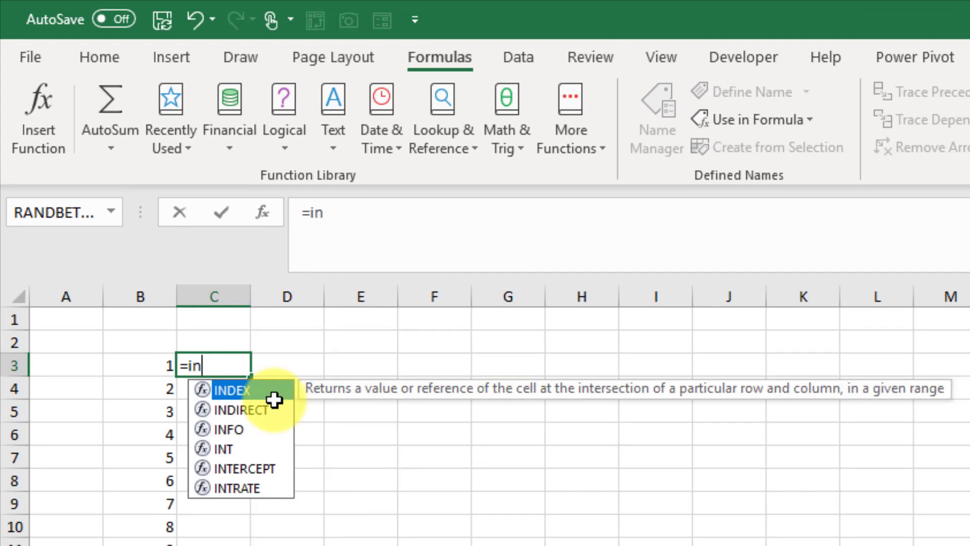
key(Tab)
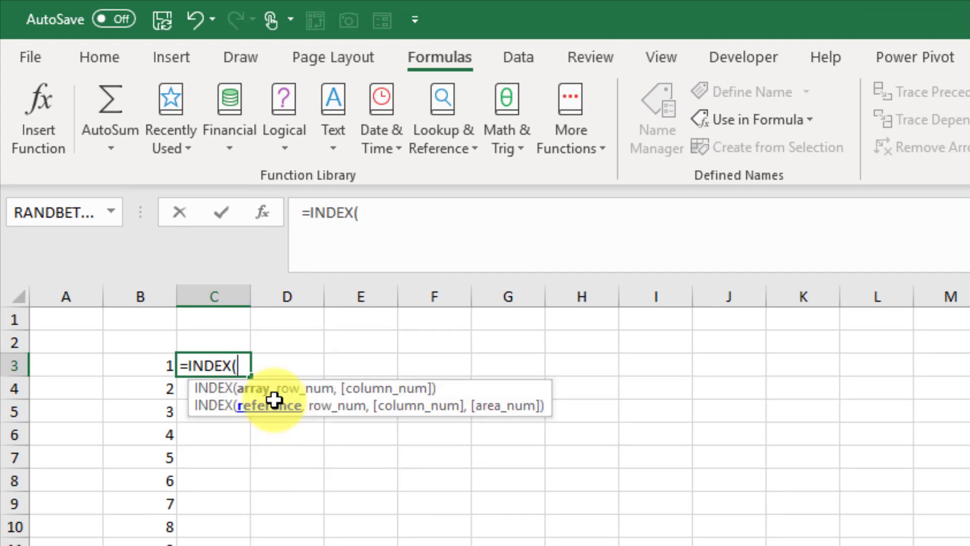
text(sha)
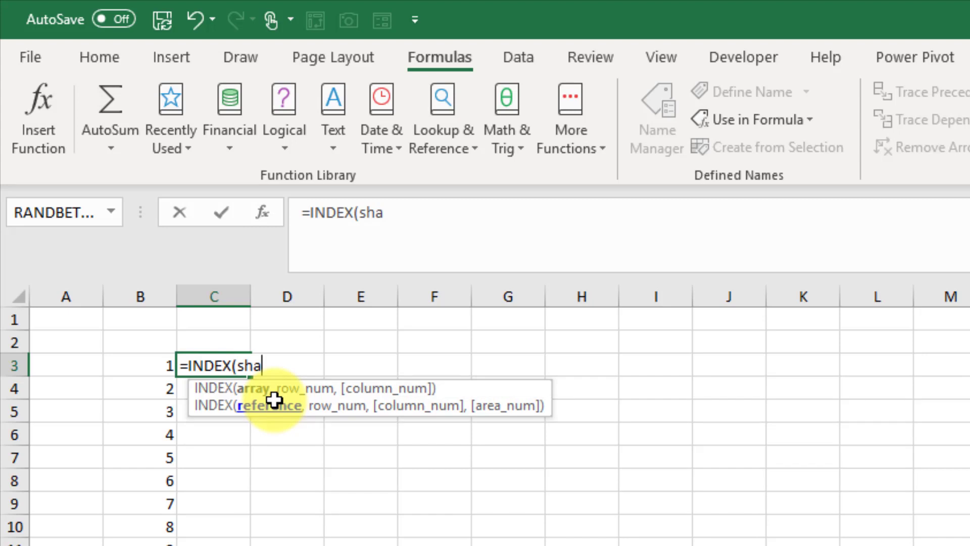
key(BackSpace)
text(e)
key(Down)
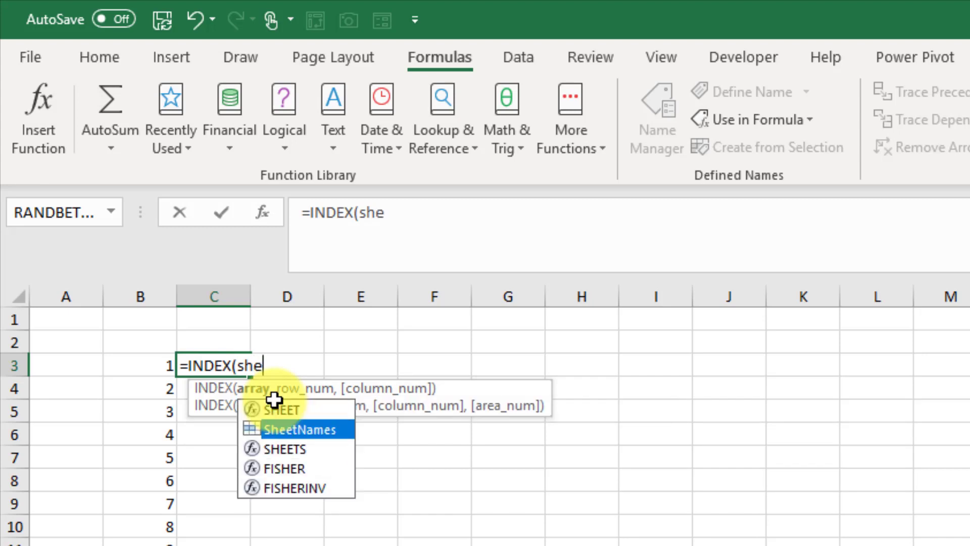
key(Tab)
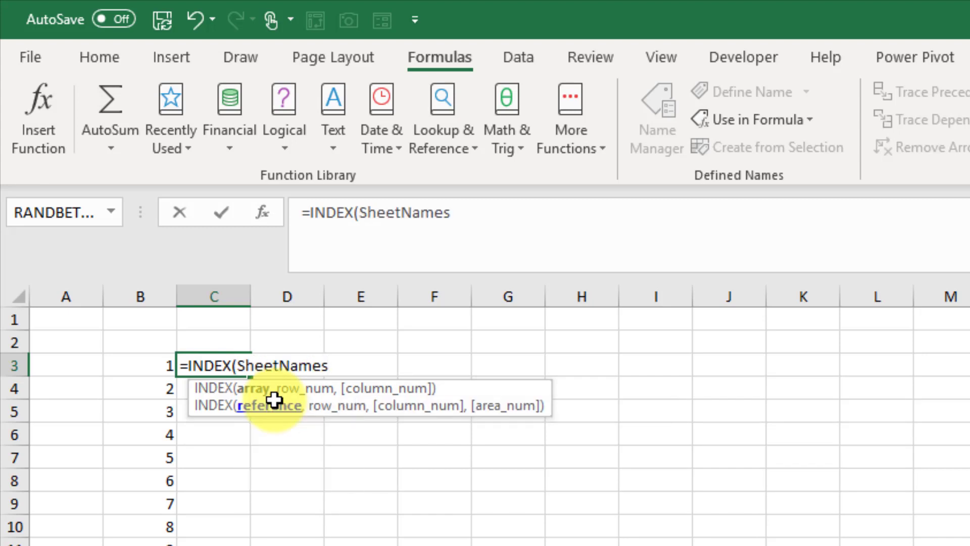
text(,)
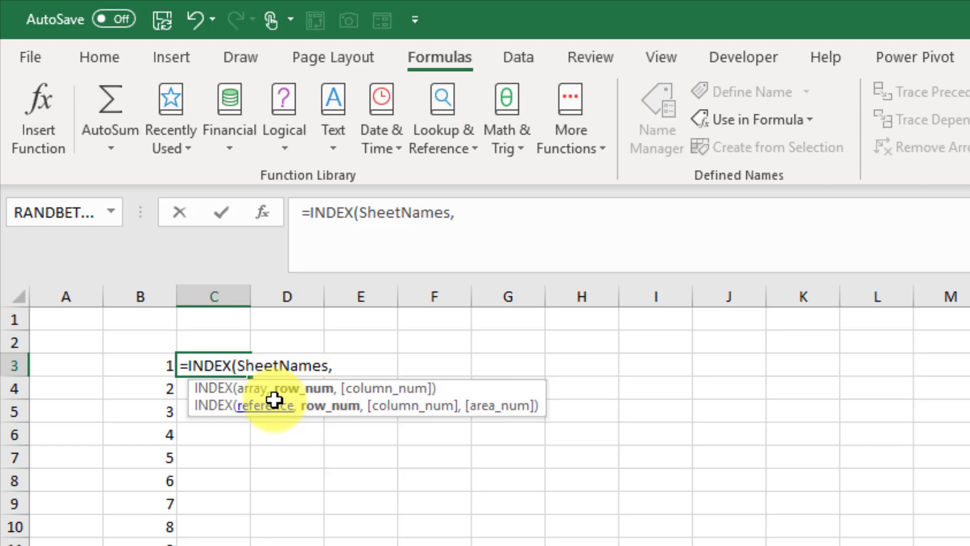
click(143, 366)
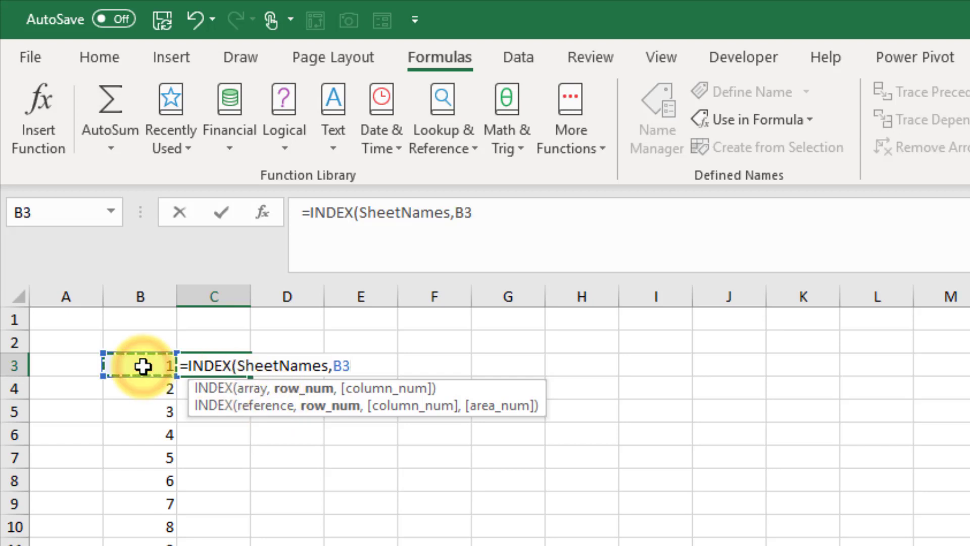
text())
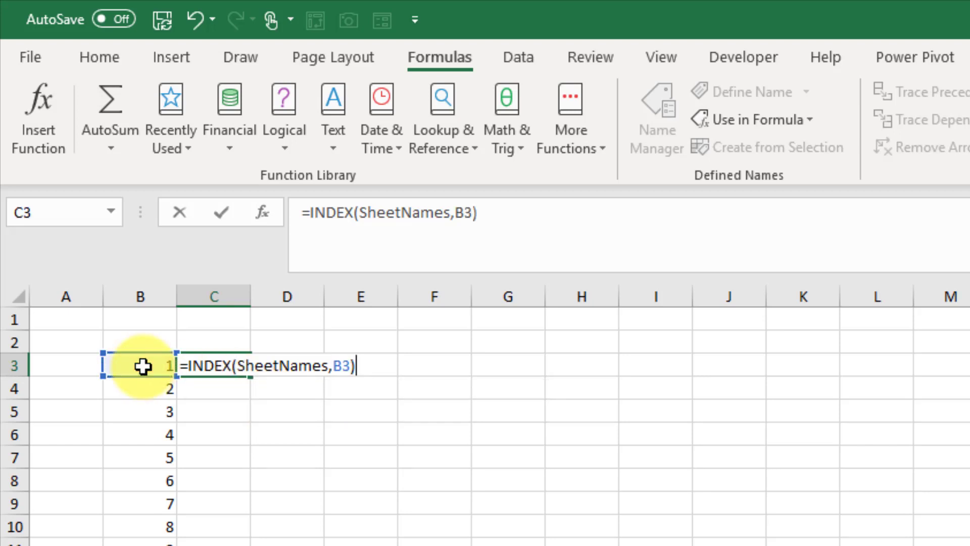
key(Return)
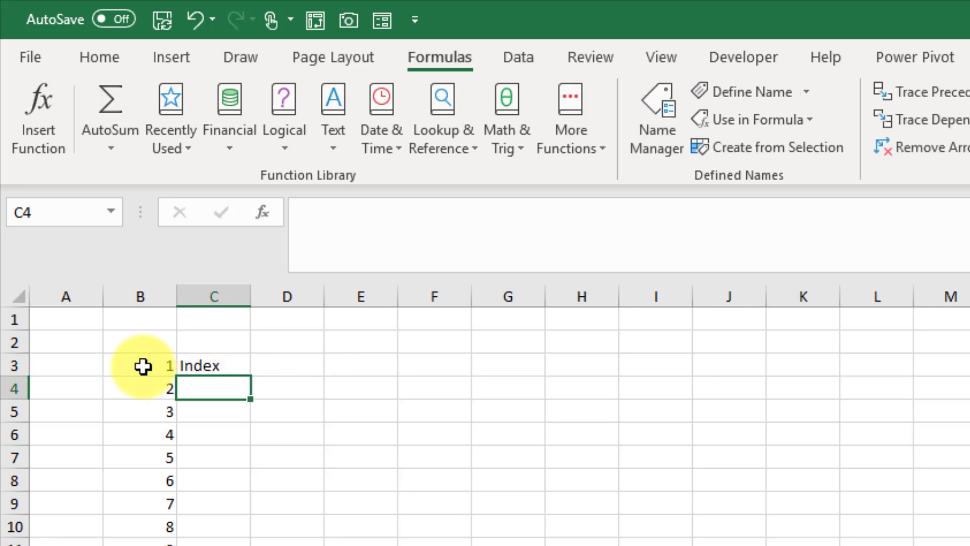
Copy the C3 formula down column C and widen the column to fit the names
click(207, 365)
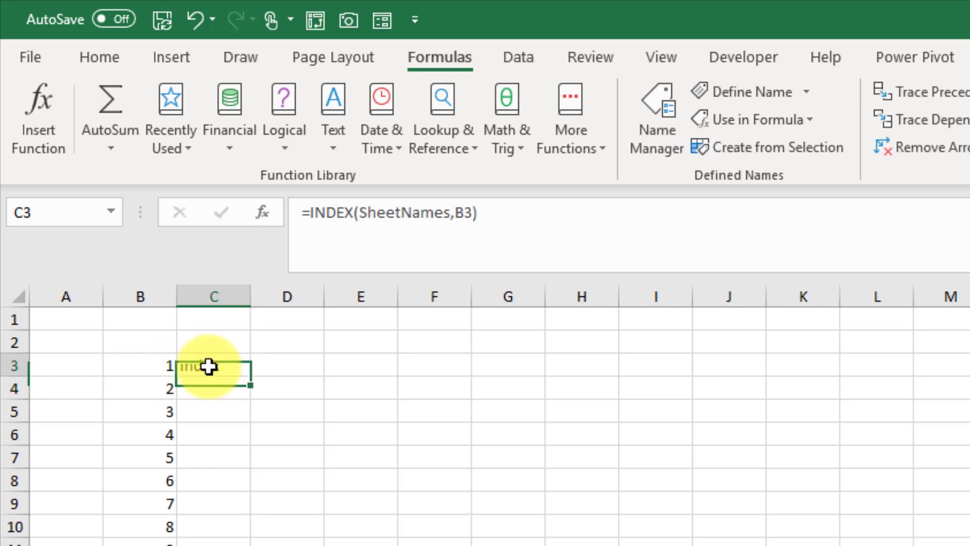
double_click(252, 375)
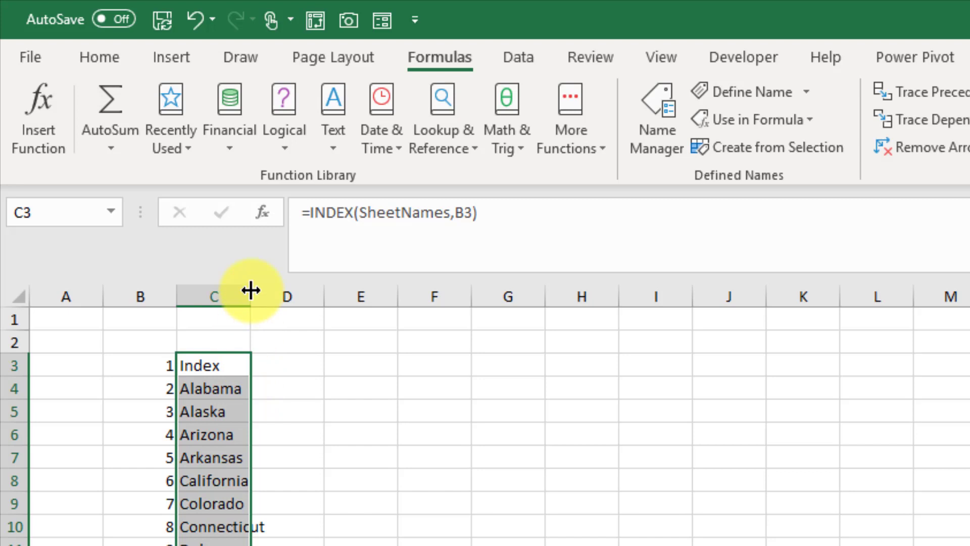
drag(251, 290, 299, 290)
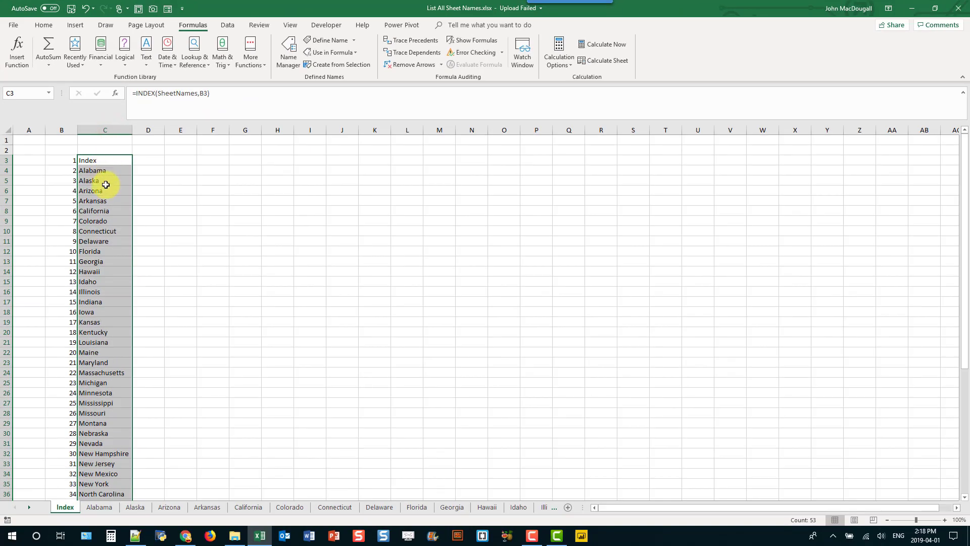
scroll(106, 185, down, 12)
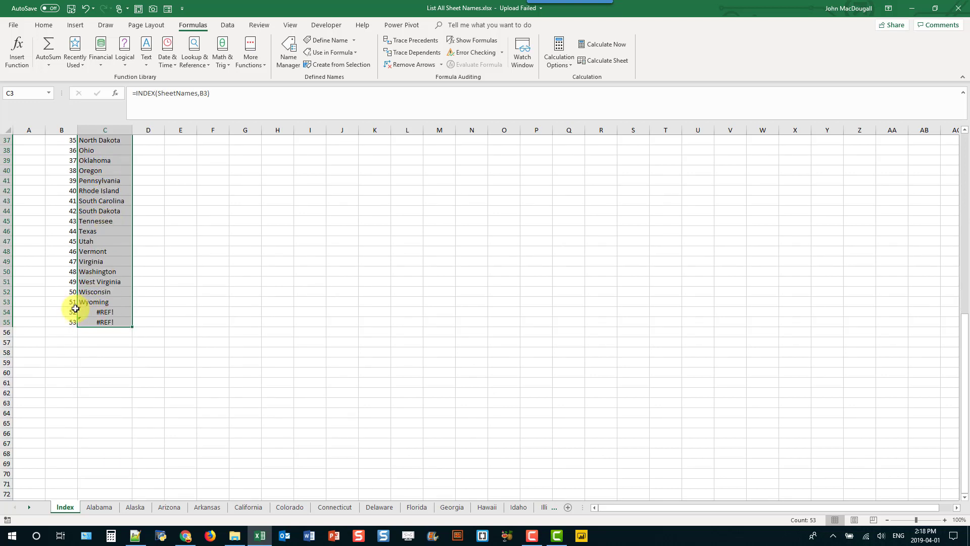
Delete the surplus numbers 52, 53 and their #REF! errors in B54:C55
click(73, 312)
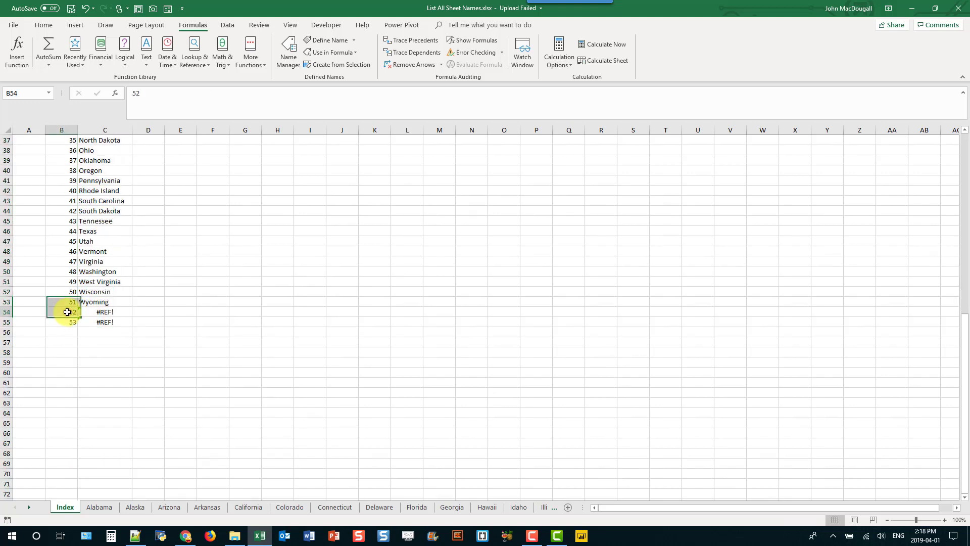
click(92, 312)
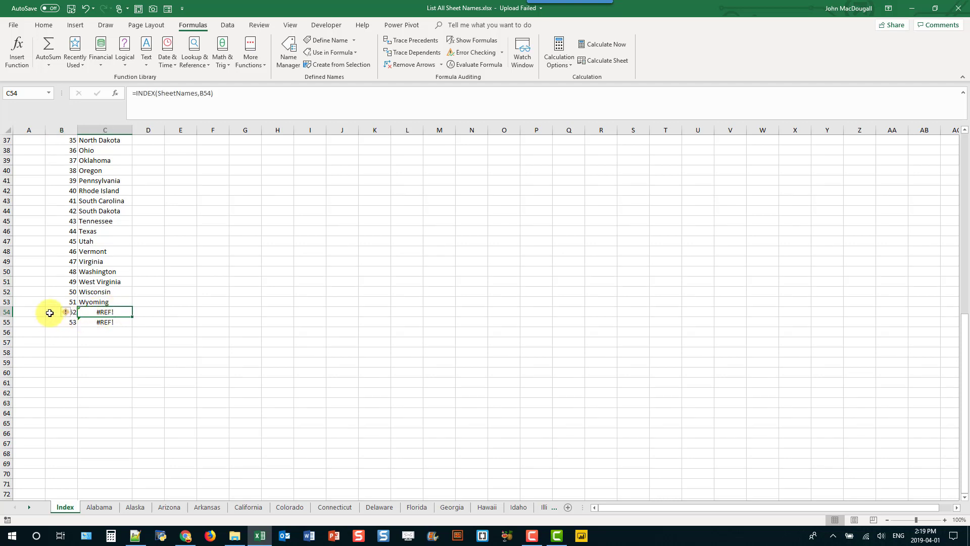
drag(51, 313, 93, 322)
key(Delete)
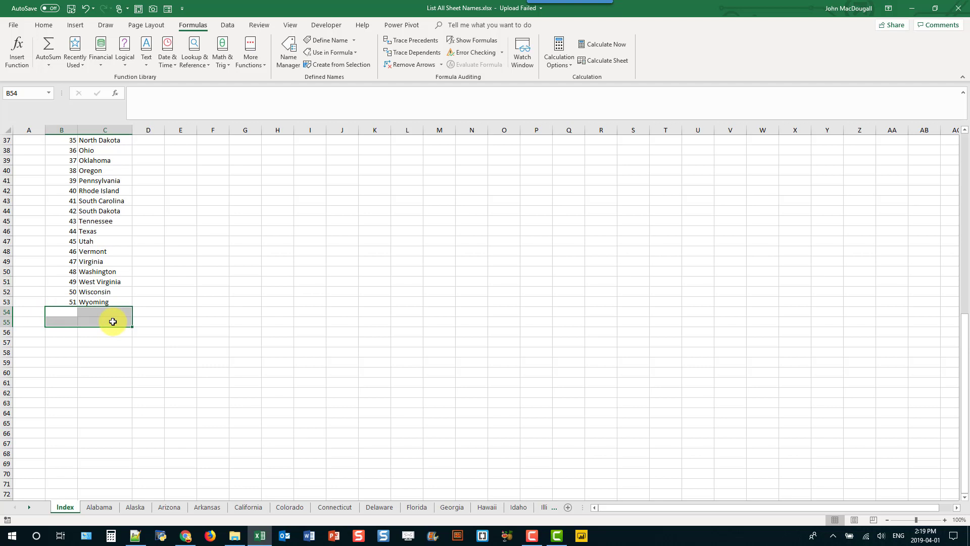
click(85, 293)
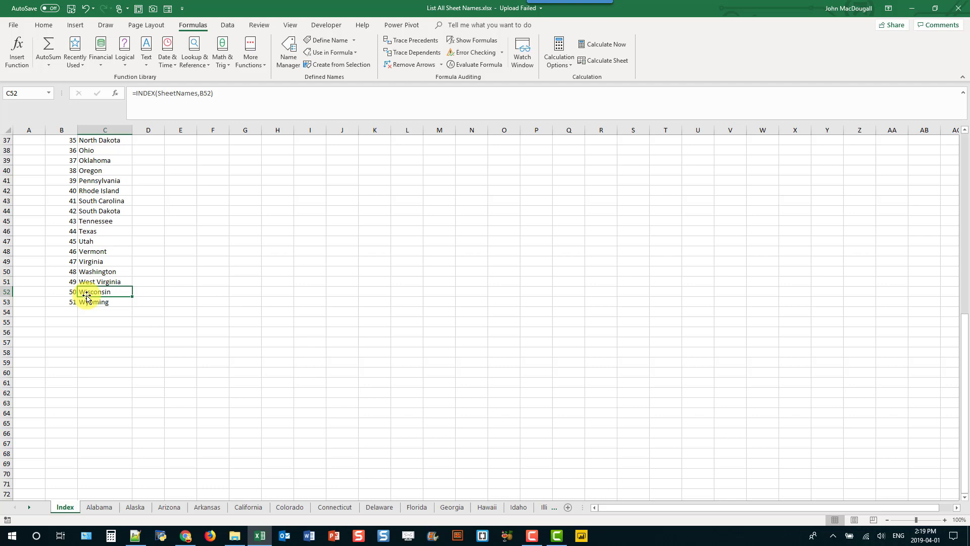
scroll(86, 273, up, 12)
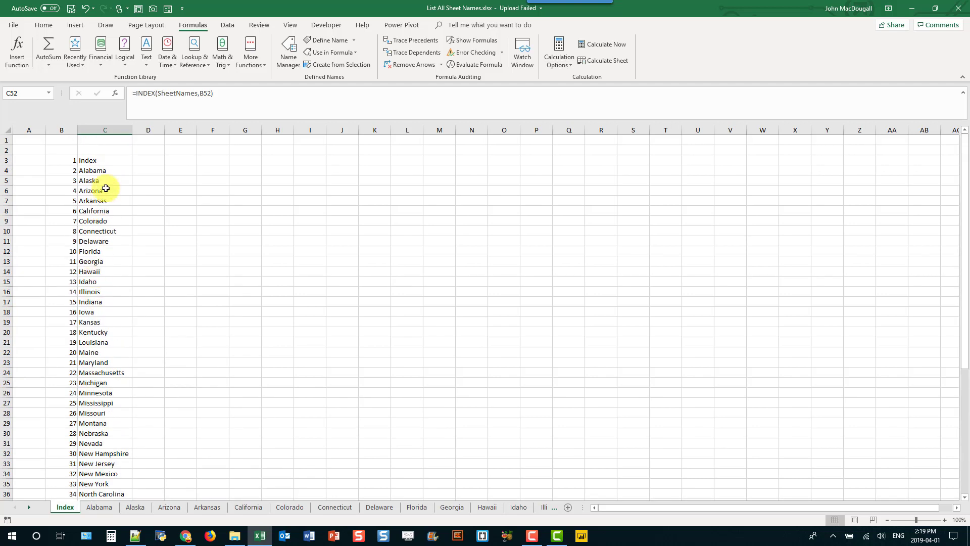
click(113, 160)
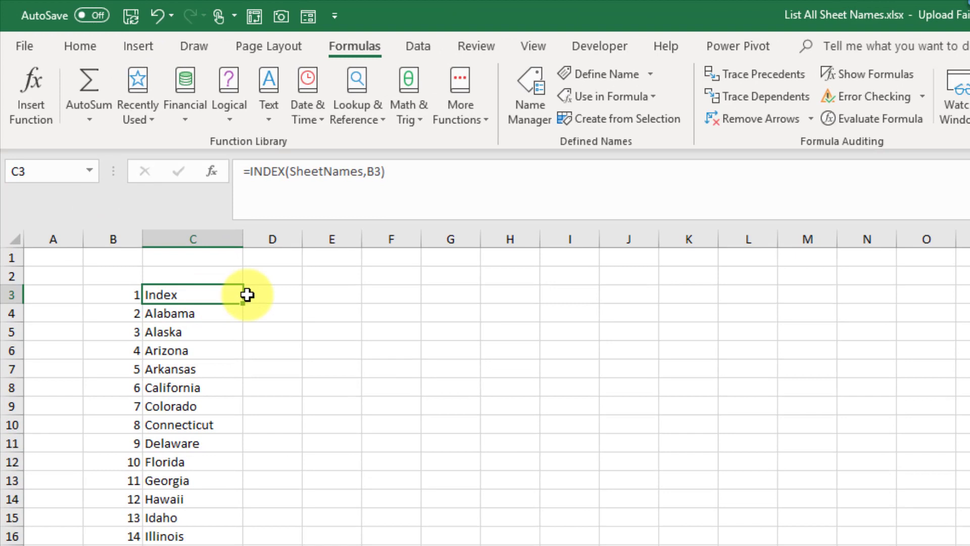
Enter =HYPERLINK("#'"&C3&"'!A1","Go to Sheet") in cell D3
click(147, 159)
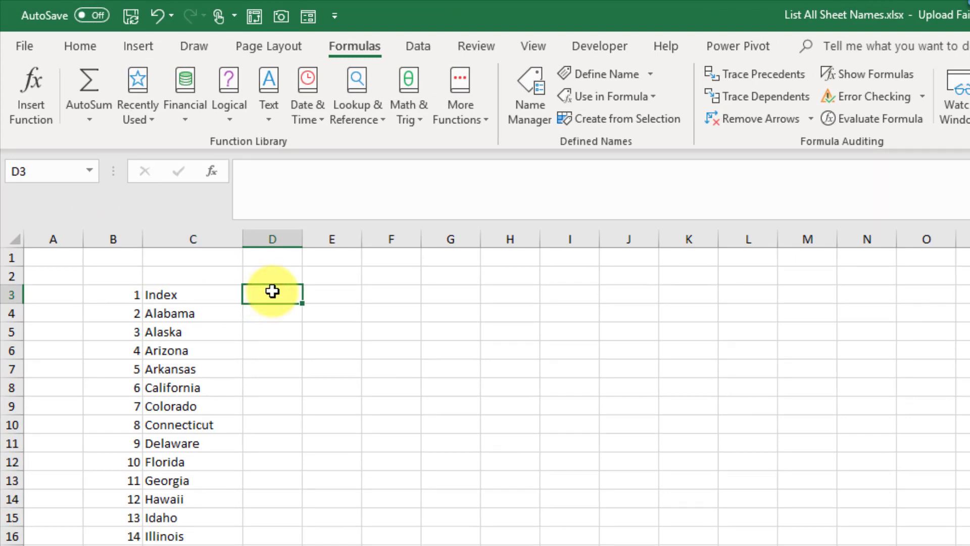
text(=hy)
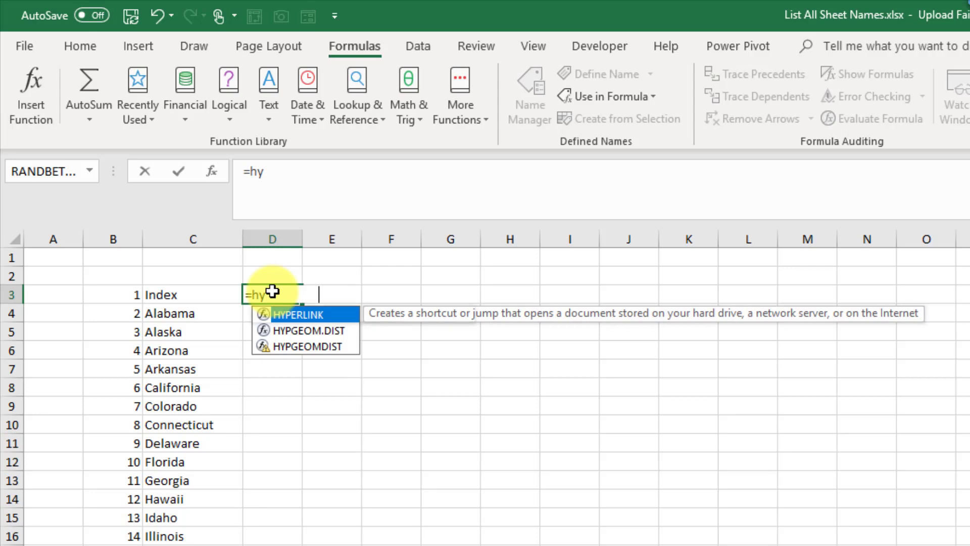
key(Tab)
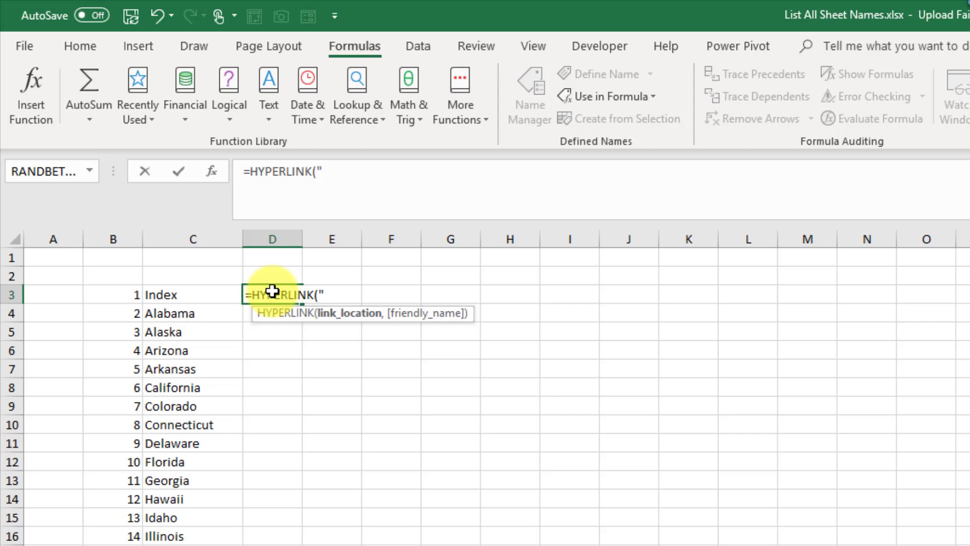
text("#)
text("&)
click(199, 293)
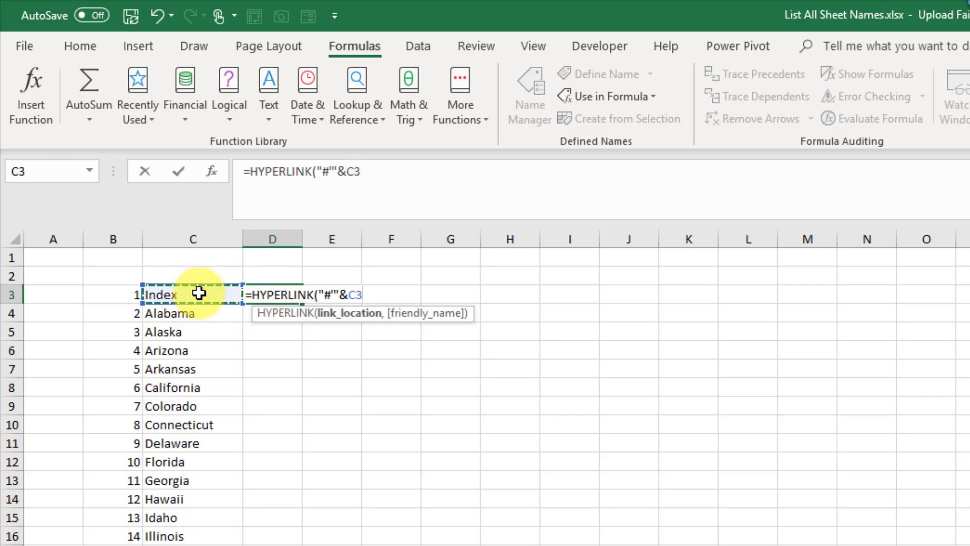
text(&)
text("')
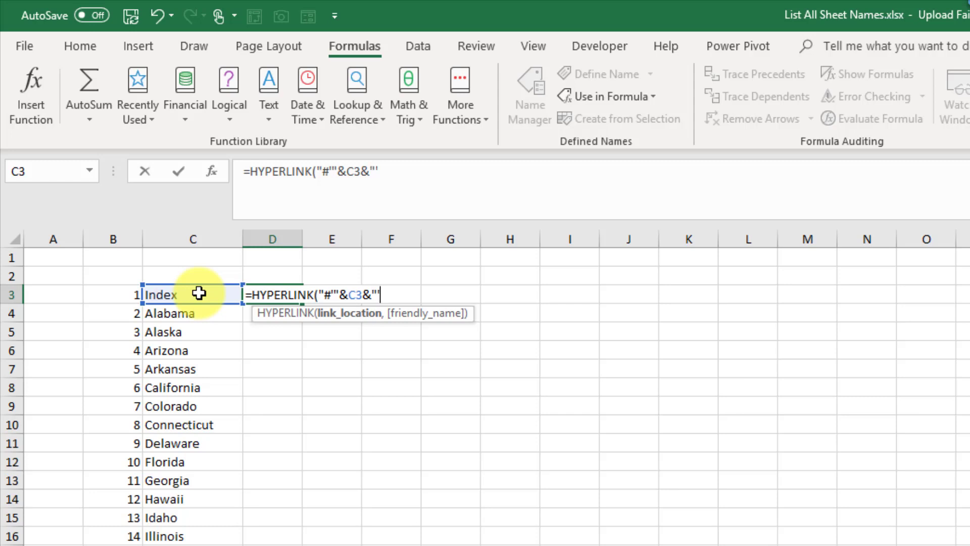
text(!A1",)
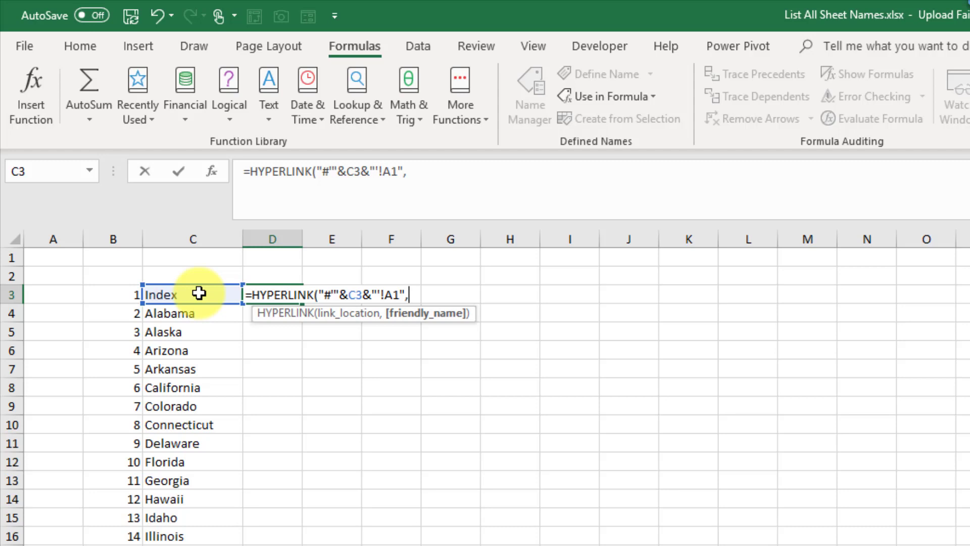
text("Go to Sheet)
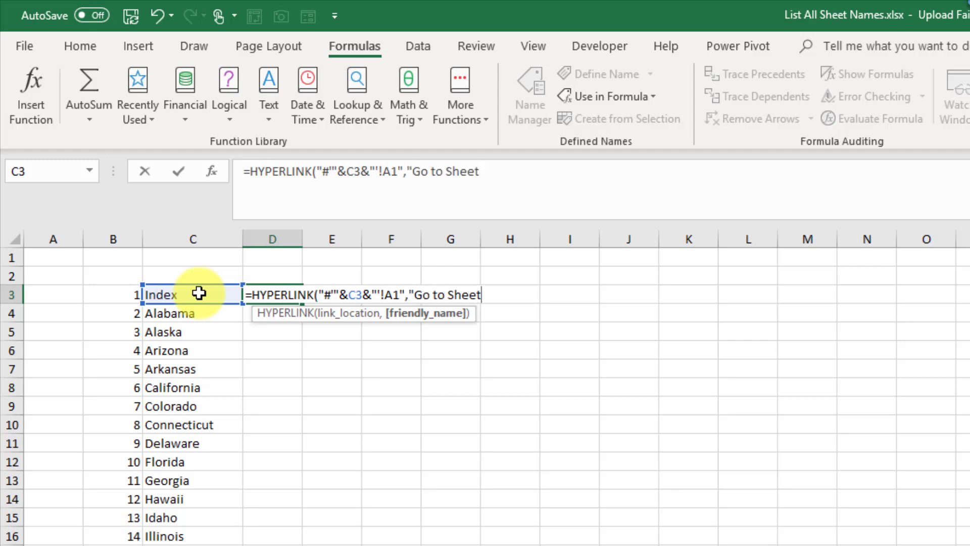
text("))
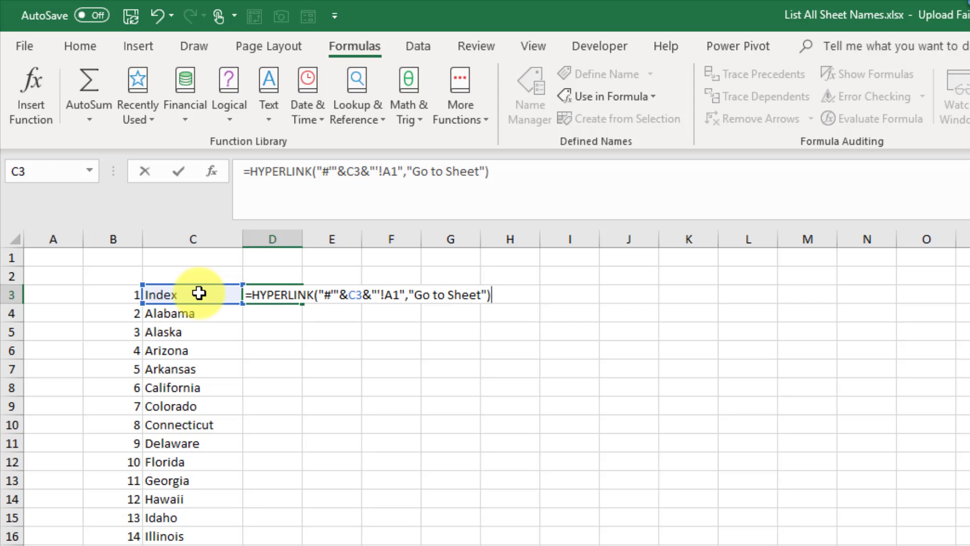
key(Return)
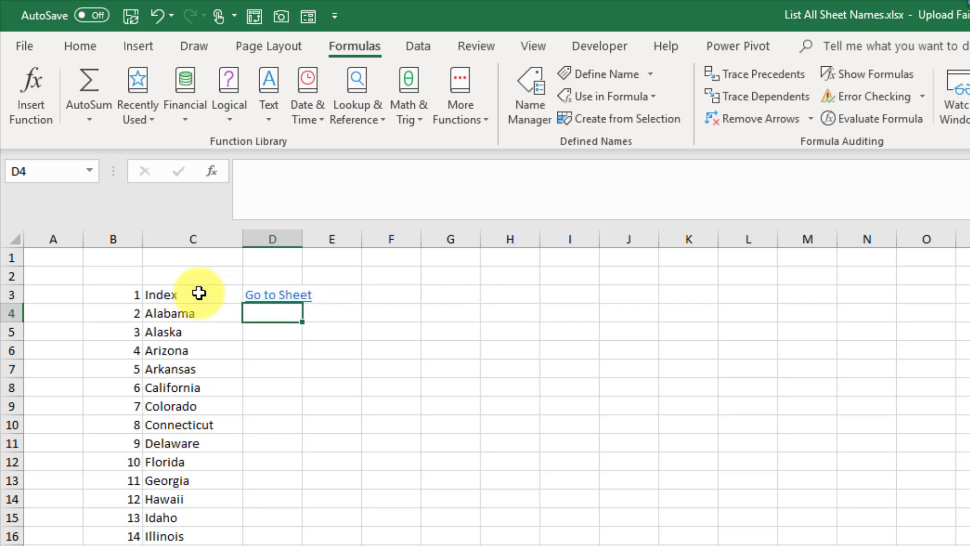
Copy D3's Go to Sheet HYPERLINK formula down column D for all 50 states
click(260, 298)
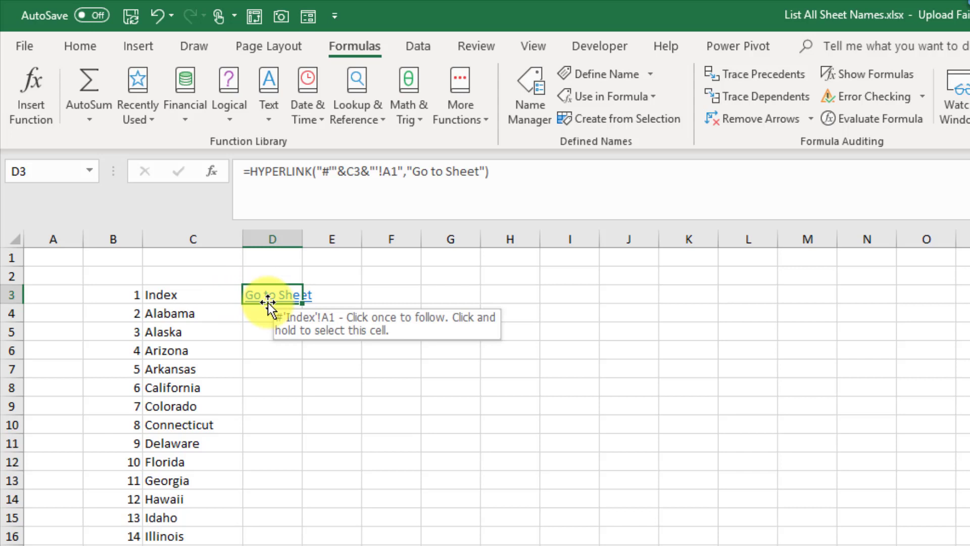
double_click(302, 303)
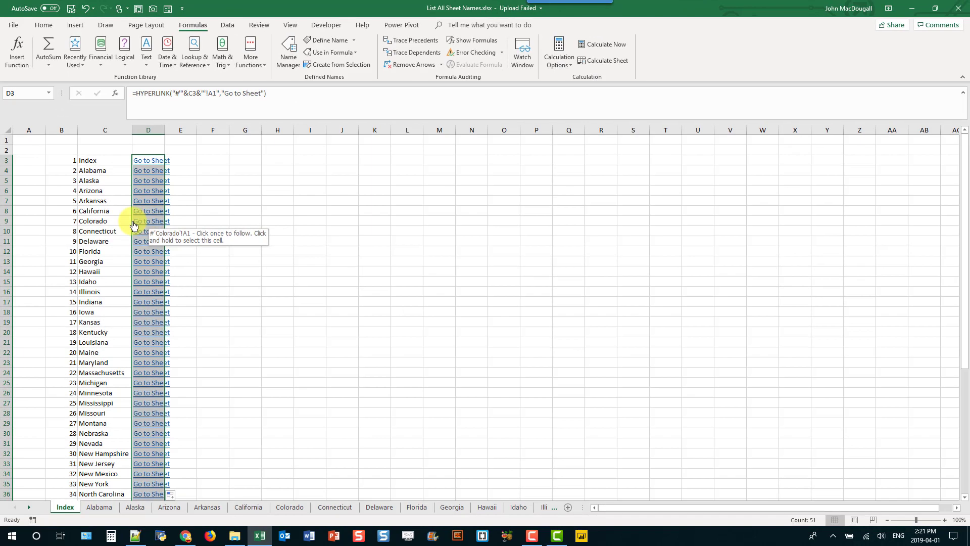
click(97, 221)
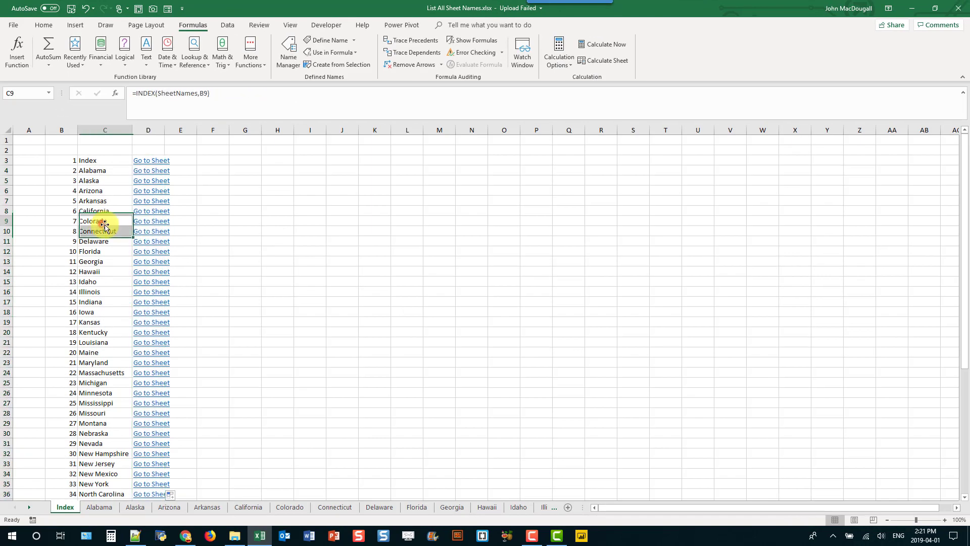
Follow Colorado's Go to Sheet link in D9 to reach the empty Colorado sheet
click(157, 226)
click(157, 225)
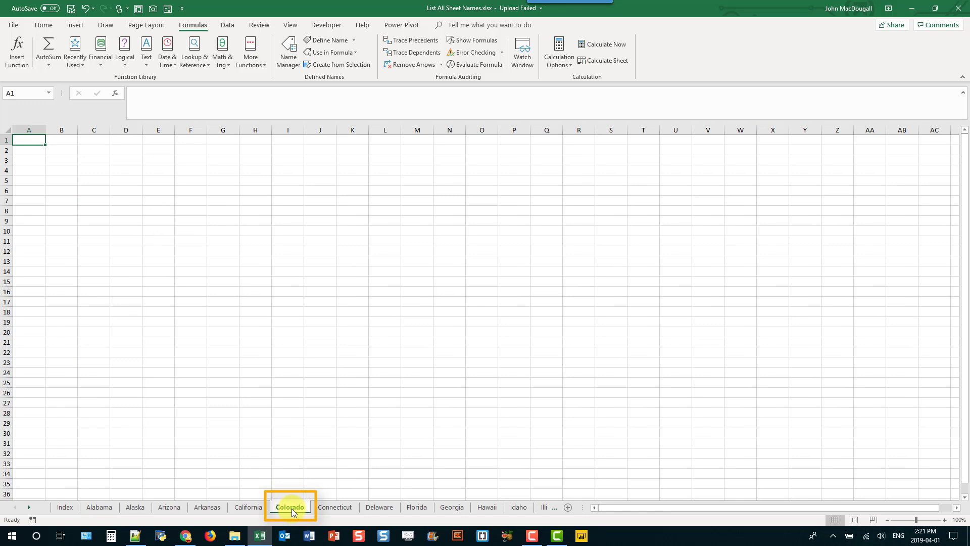
click(65, 146)
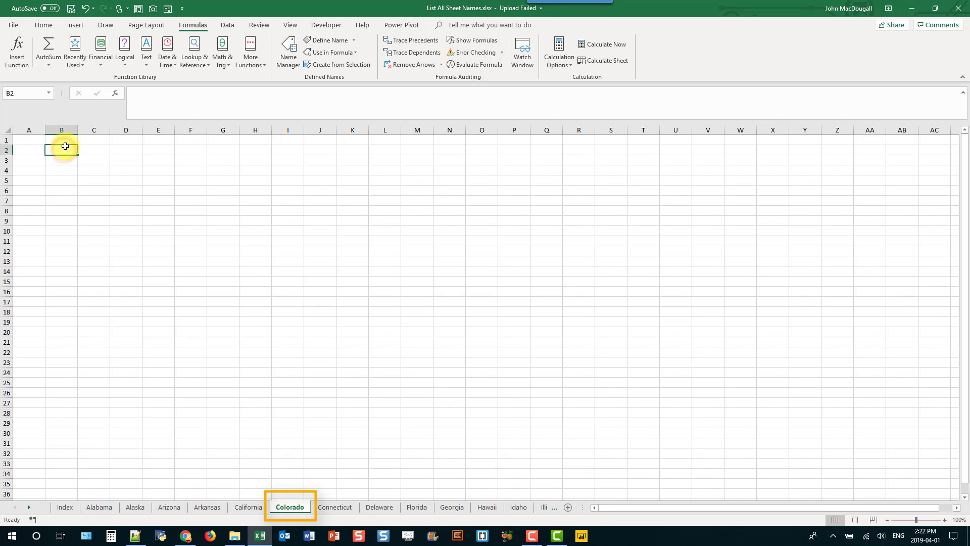